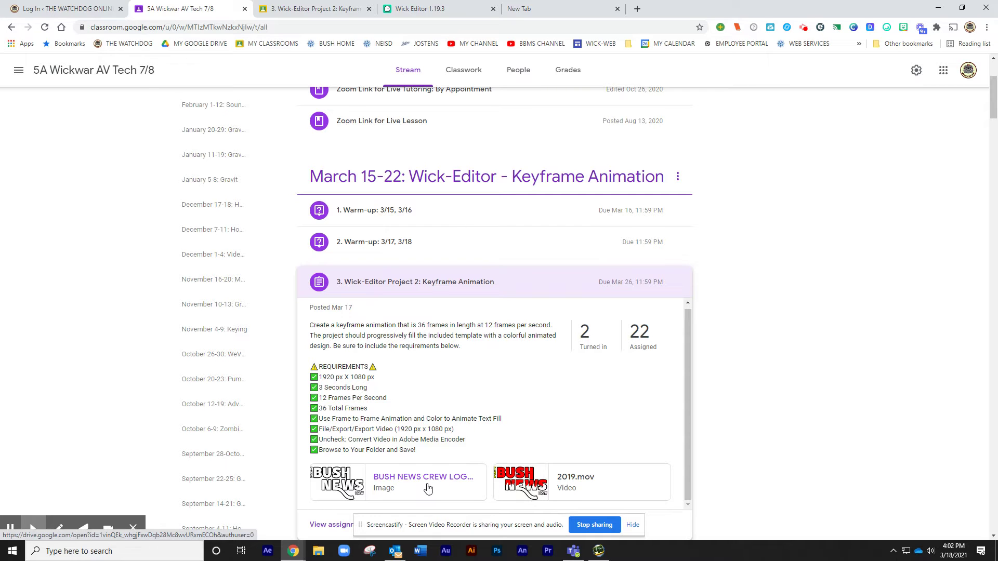
Preview the BUSH NEWS CREW LOGO.jpg attachment, close the viewer, and reopen it.
{"action": "left_click", "coordinate": [415, 478]}
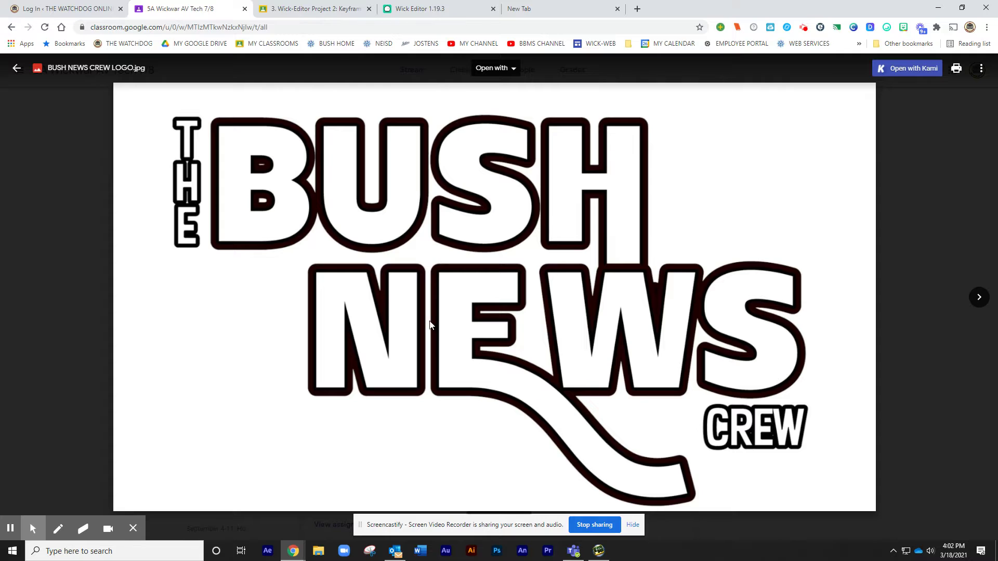
{"action": "right_click", "coordinate": [430, 322]}
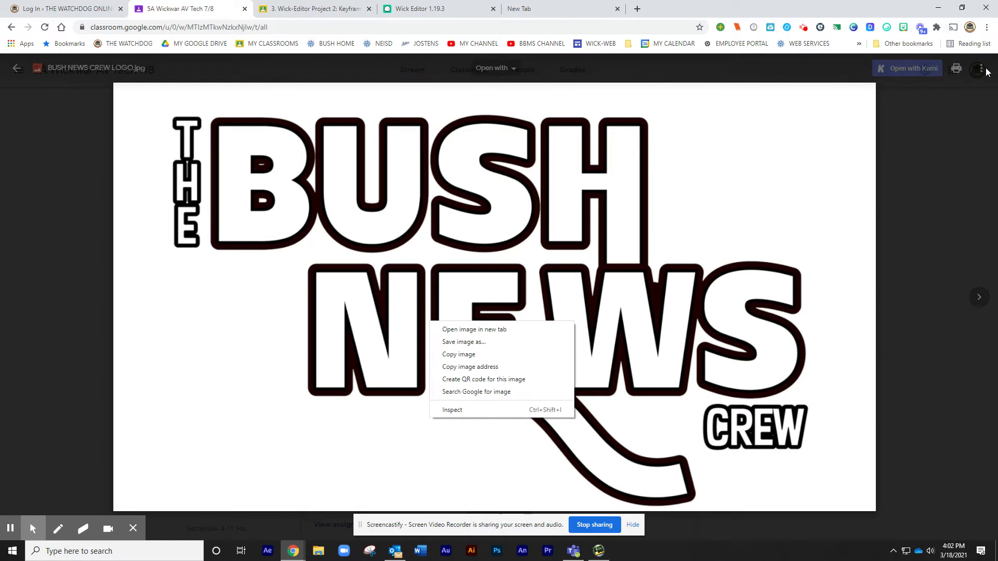
{"action": "left_click", "coordinate": [961, 98]}
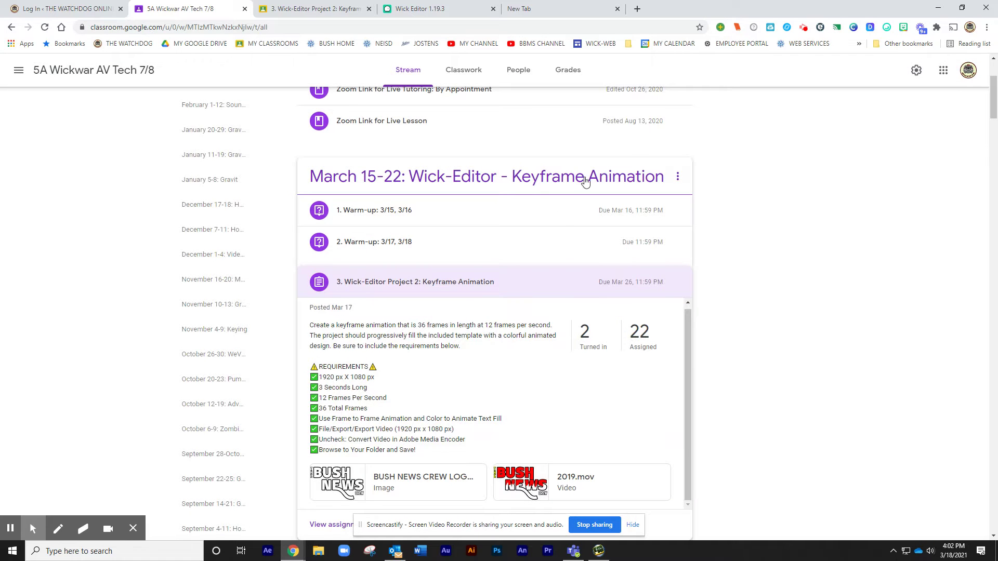
{"action": "left_click", "coordinate": [392, 481]}
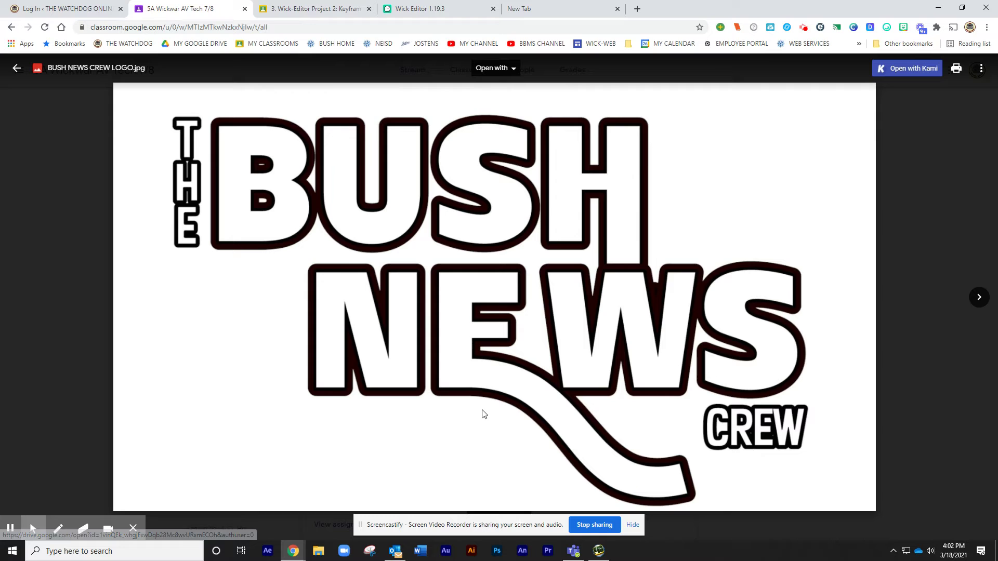
Download BUSH NEWS CREW LOGO.jpg from Drive, copy it to the desktop, and switch to Wick Editor.
{"action": "left_click", "coordinate": [982, 71]}
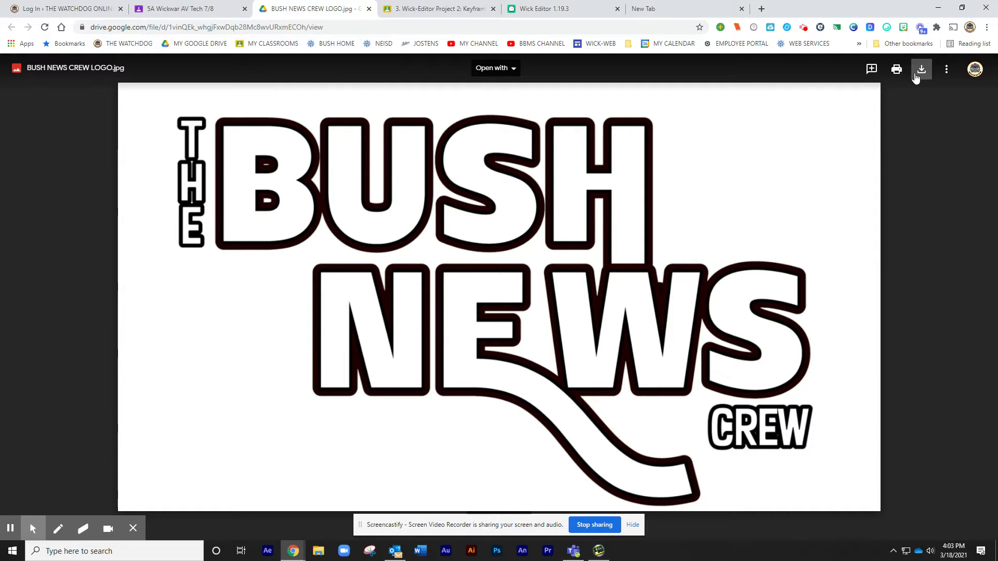
{"action": "left_click", "coordinate": [920, 70]}
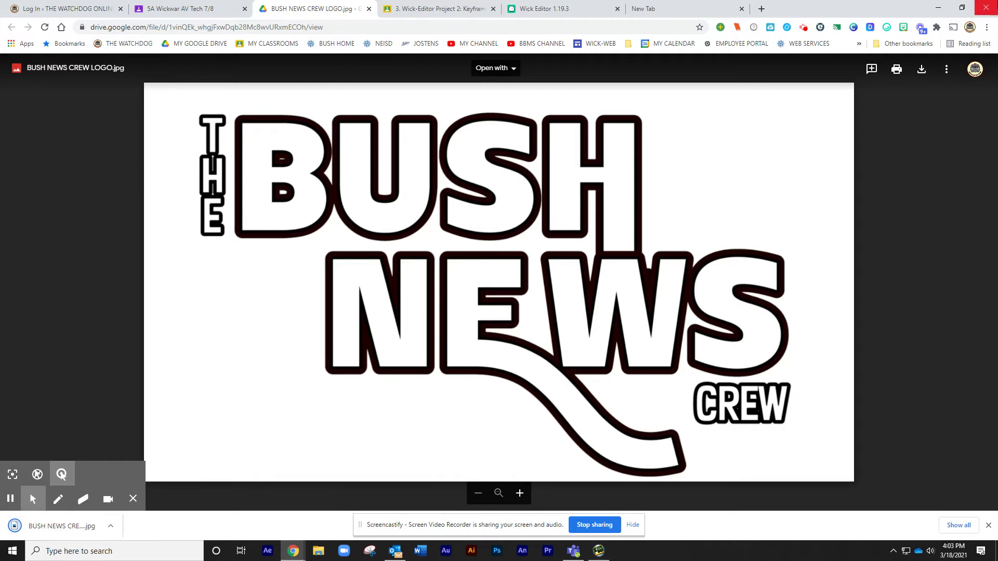
{"action": "left_click", "coordinate": [961, 9]}
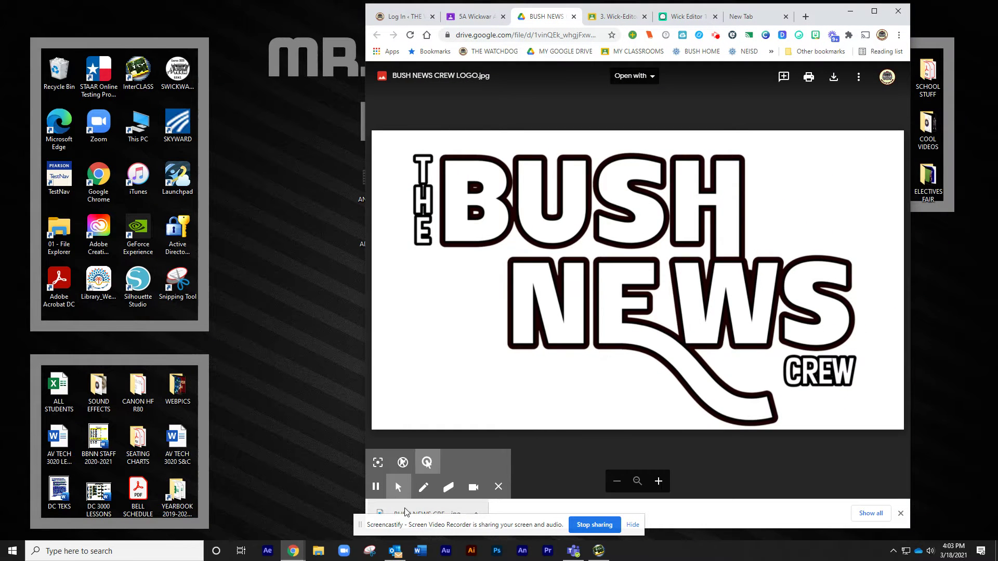
{"action": "left_click_drag", "start_coordinate": [402, 512], "coordinate": [296, 448]}
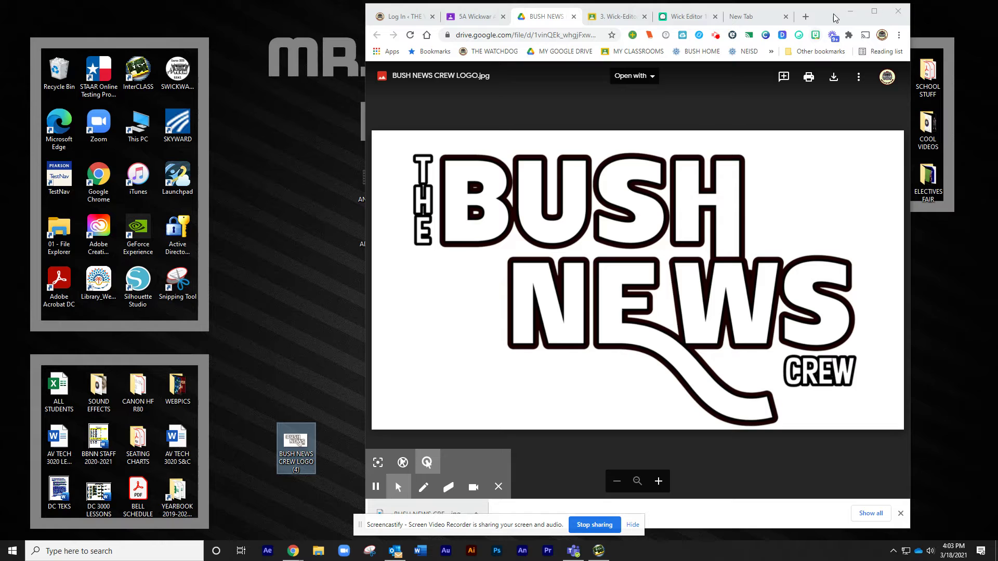
{"action": "left_click", "coordinate": [875, 12]}
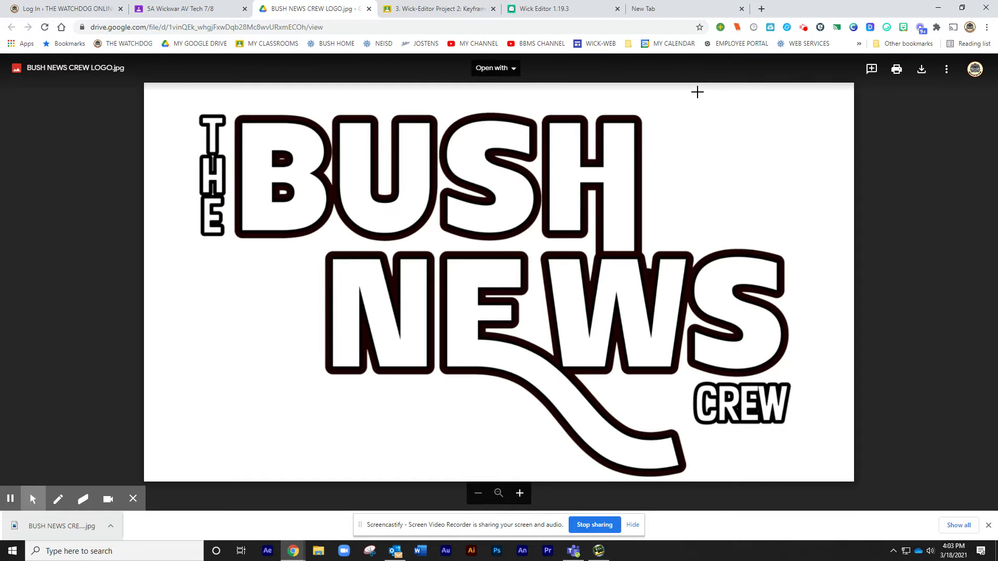
{"action": "left_click", "coordinate": [552, 12]}
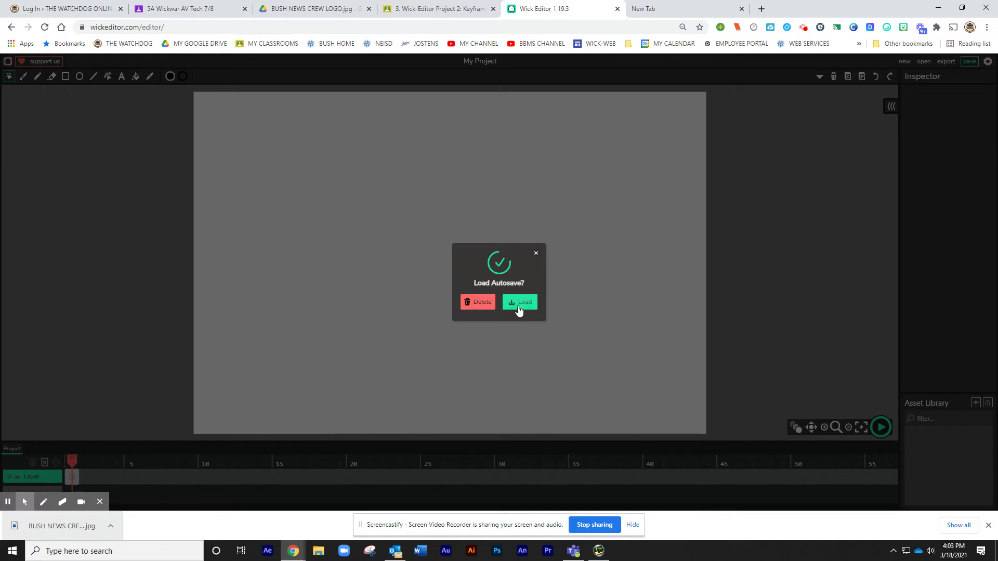
Discard the autosave, choose the 1920 x 1080 preset at 12 fps, and begin renaming the project 'Prog anim'.
{"action": "left_click", "coordinate": [478, 307]}
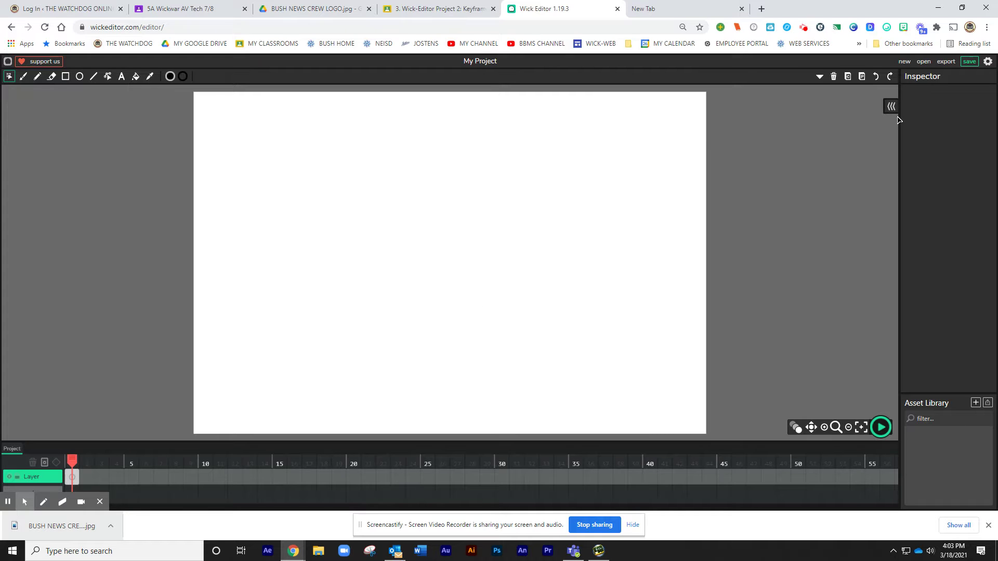
{"action": "left_click", "coordinate": [988, 62]}
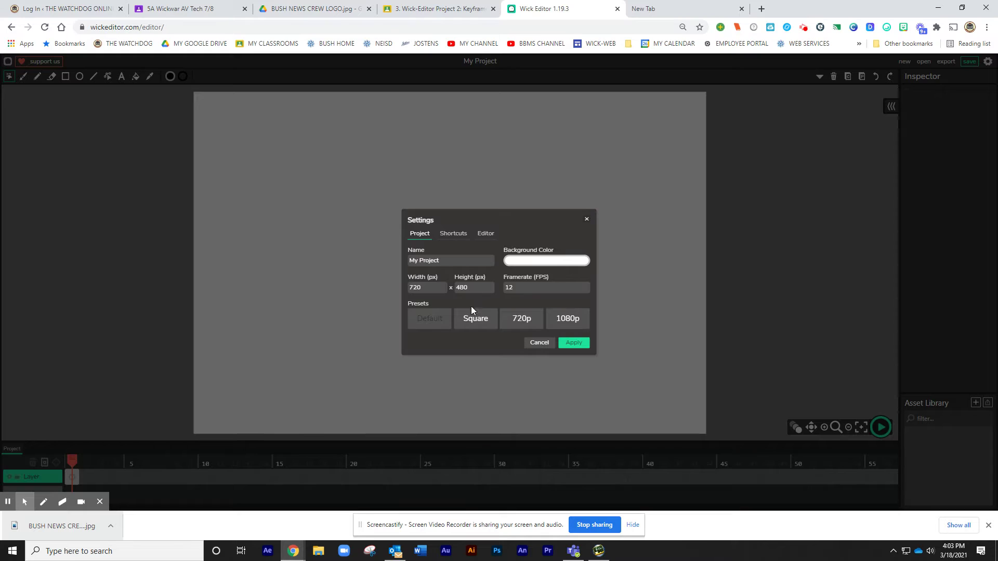
{"action": "left_click", "coordinate": [574, 322]}
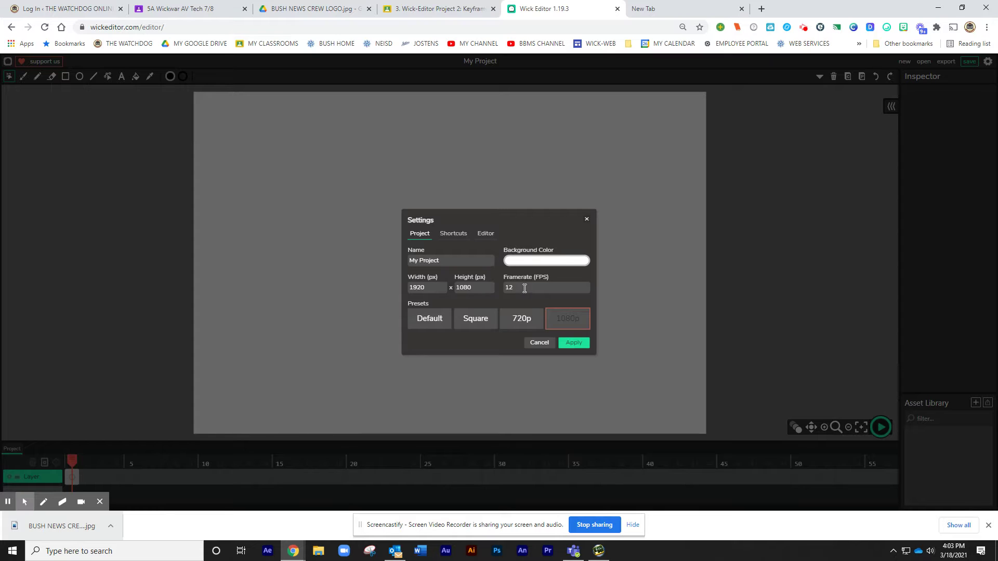
{"action": "left_click_drag", "start_coordinate": [455, 259], "coordinate": [401, 259]}
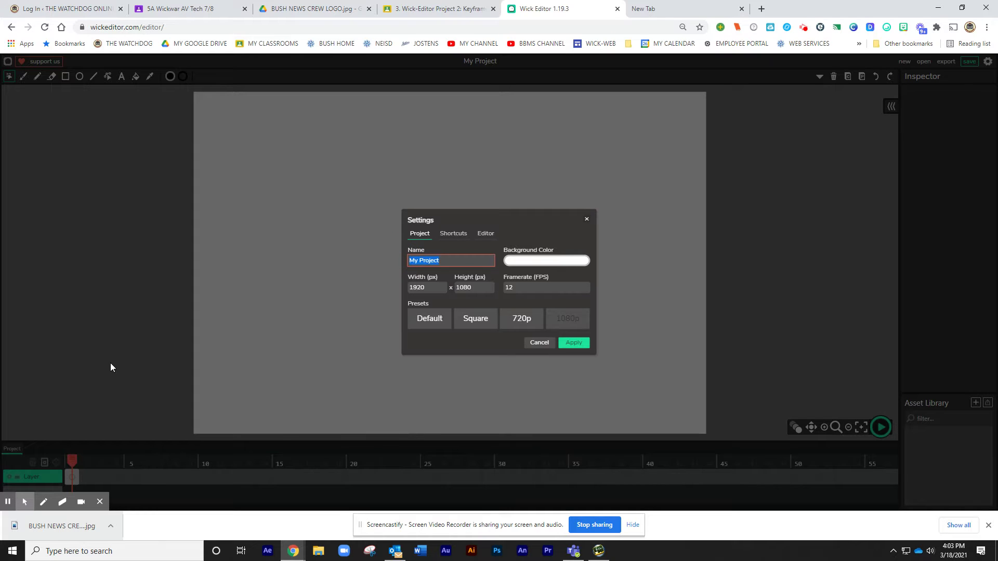
{"action": "type", "text": "Prog anima"}
Browse the Drawing Tools and Edit Controls shortcuts, such as Undo, Redo, Copy and Paste.
{"action": "left_click", "coordinate": [448, 235]}
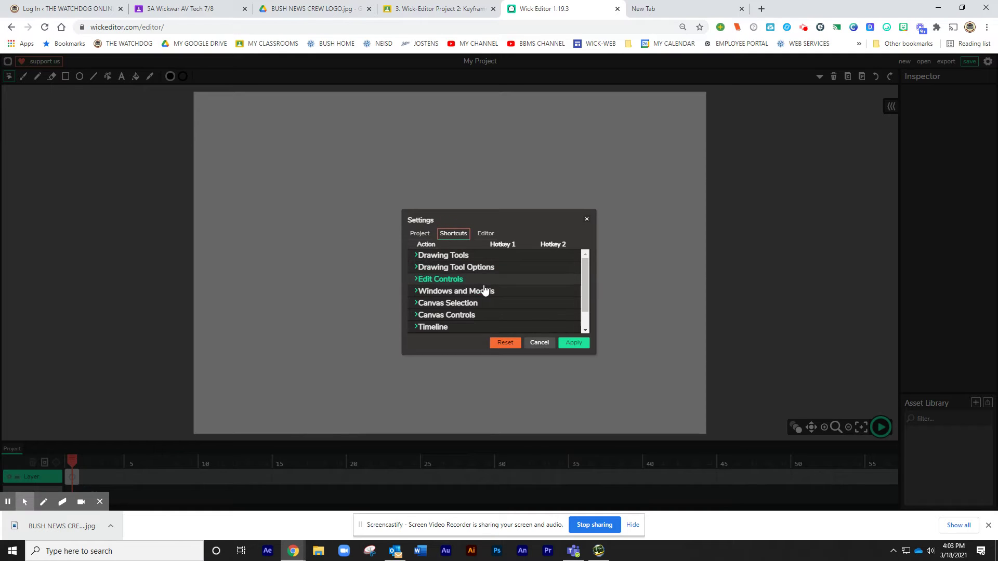
{"action": "left_click", "coordinate": [418, 259]}
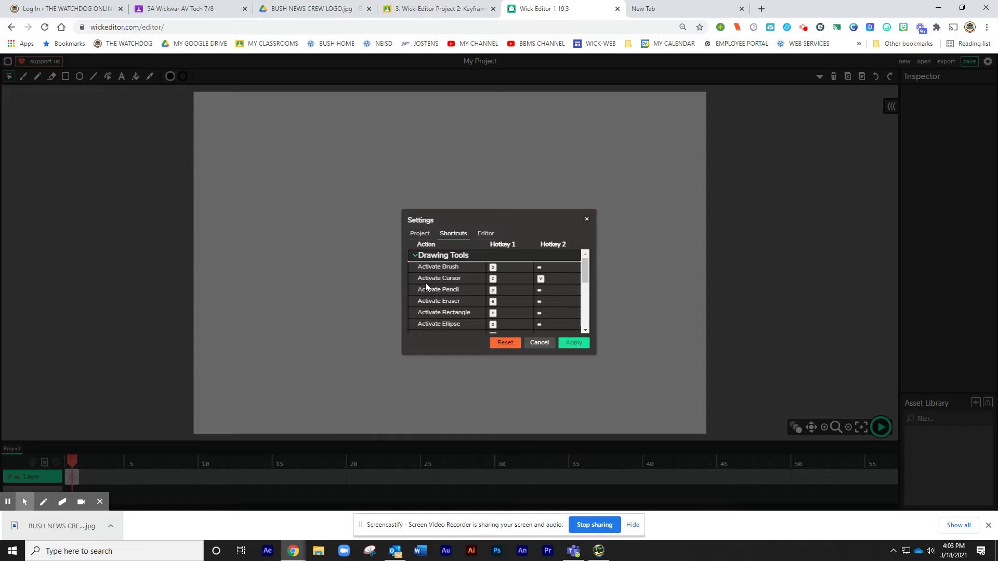
{"action": "scroll", "coordinate": [480, 283], "scroll_direction": "down", "scroll_amount": 2}
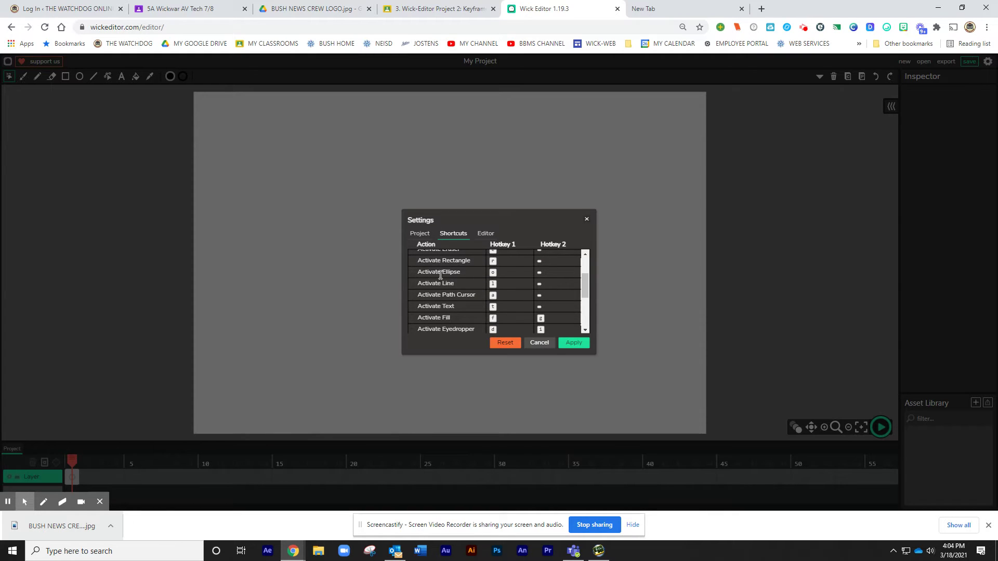
{"action": "scroll", "coordinate": [442, 291], "scroll_direction": "down", "scroll_amount": 3}
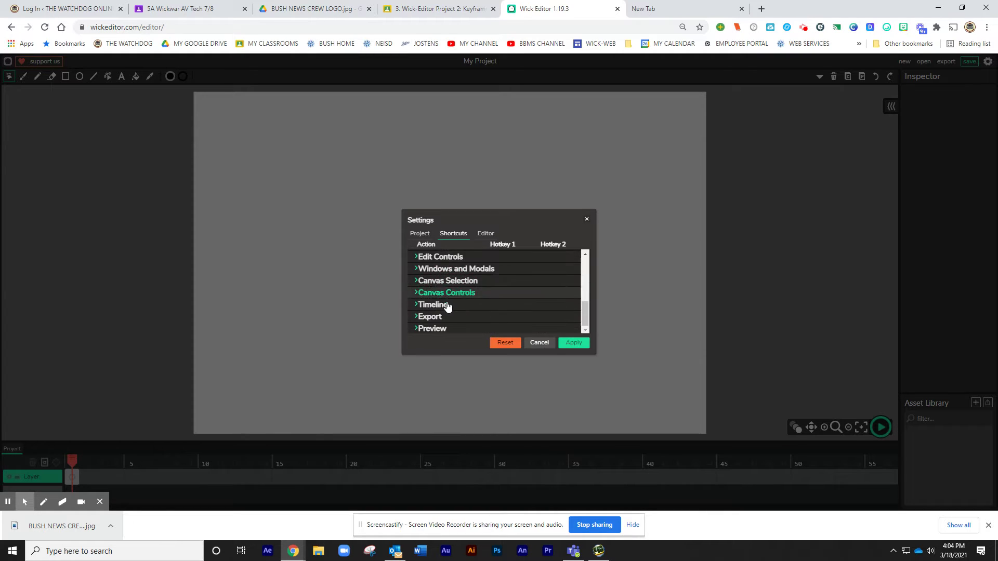
{"action": "left_click", "coordinate": [417, 259]}
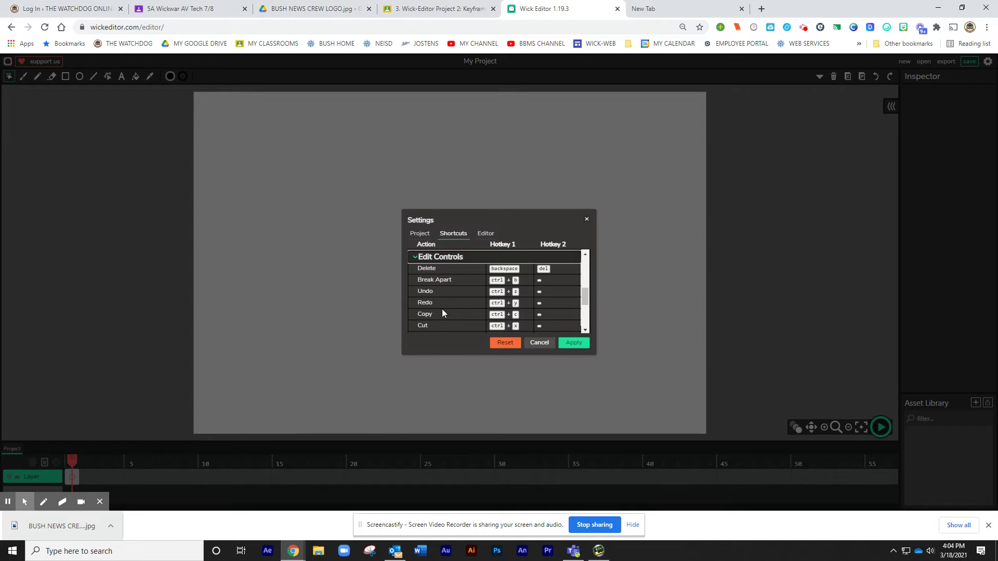
{"action": "scroll", "coordinate": [442, 313], "scroll_direction": "down", "scroll_amount": 1}
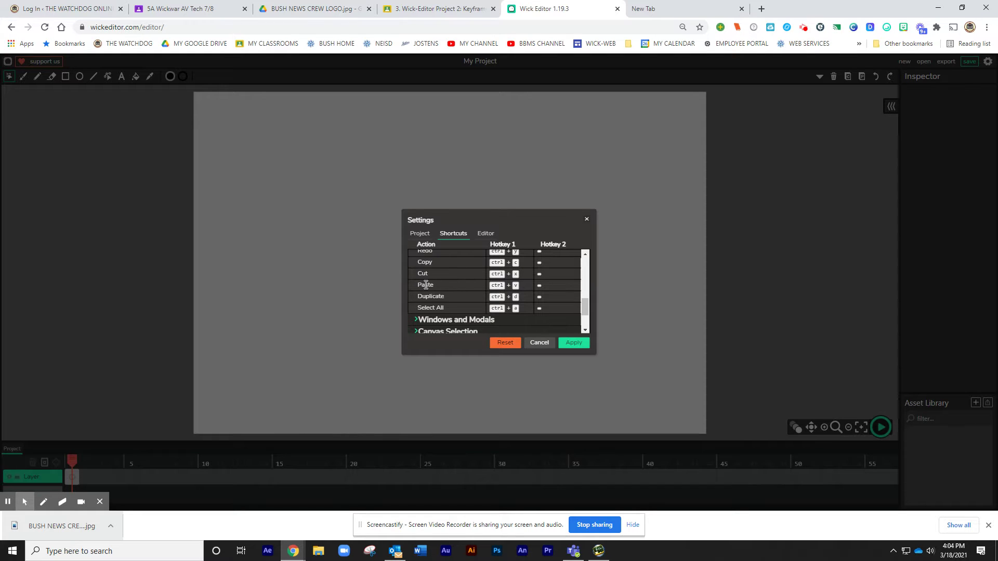
Apply the 1920 x 1080 canvas preset, zoom out to the full stage, and enlarge the timeline.
{"action": "left_click", "coordinate": [539, 344]}
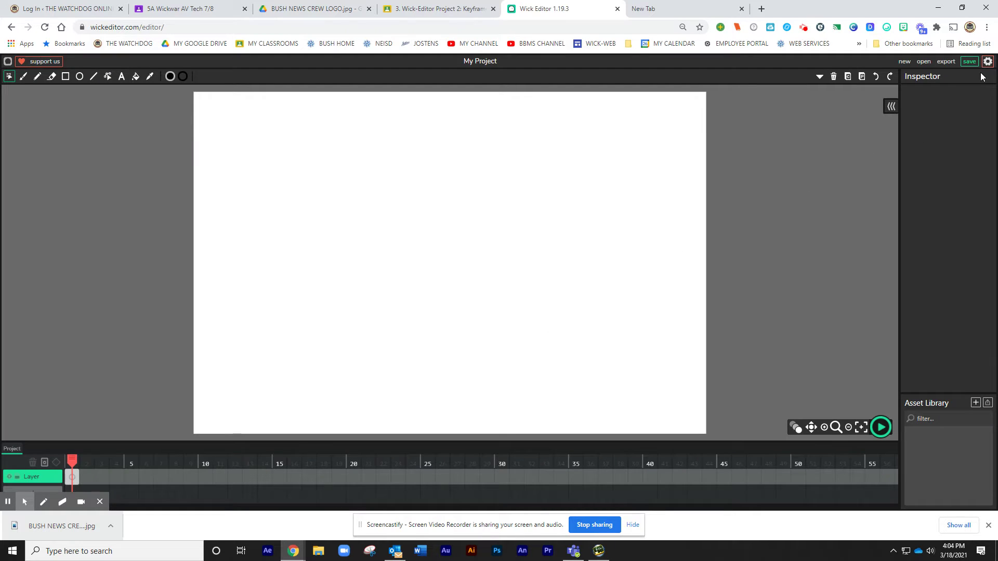
{"action": "left_click", "coordinate": [987, 62]}
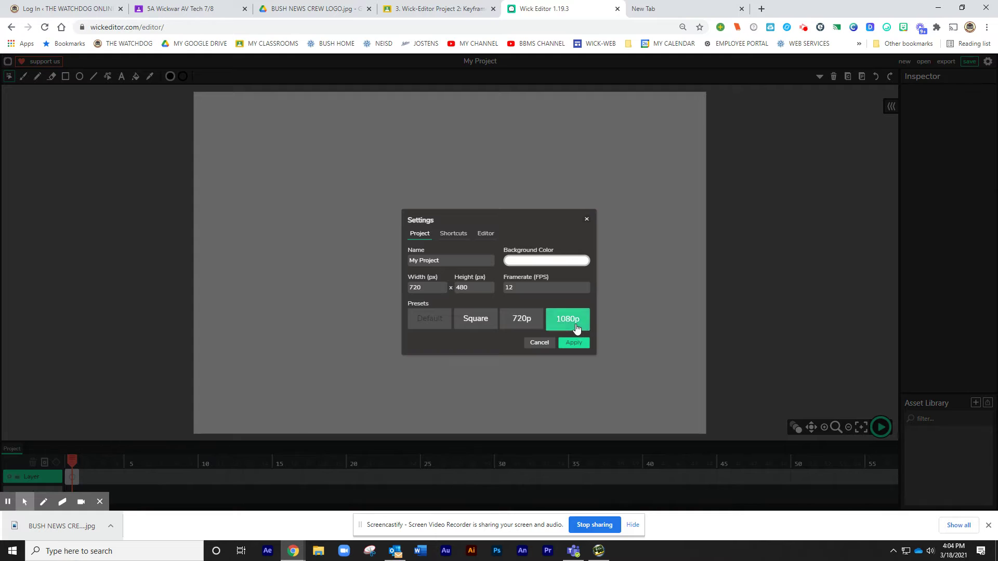
{"action": "left_click", "coordinate": [576, 326]}
{"action": "left_click", "coordinate": [573, 344]}
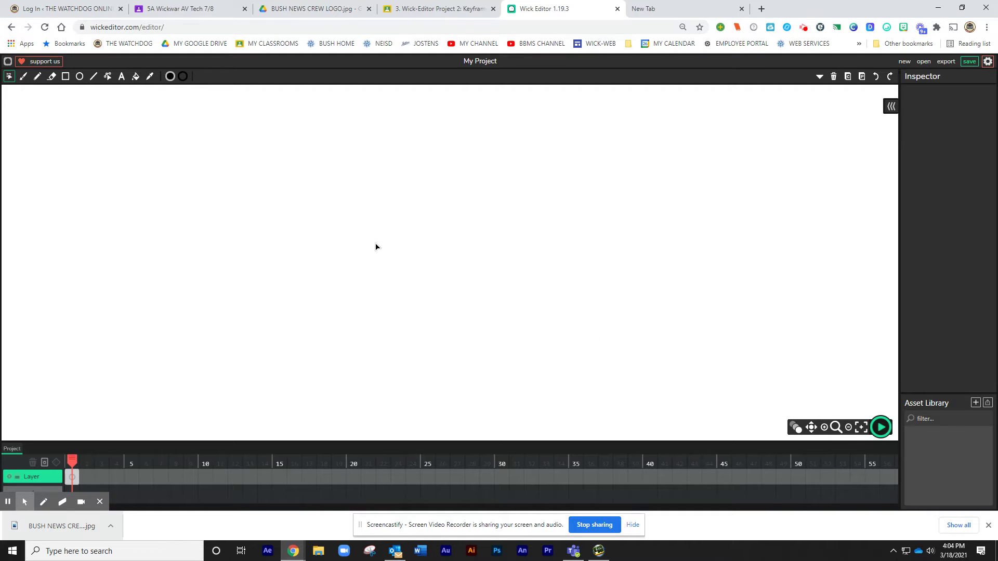
{"action": "scroll", "coordinate": [408, 255], "scroll_direction": "down", "scroll_amount": 5}
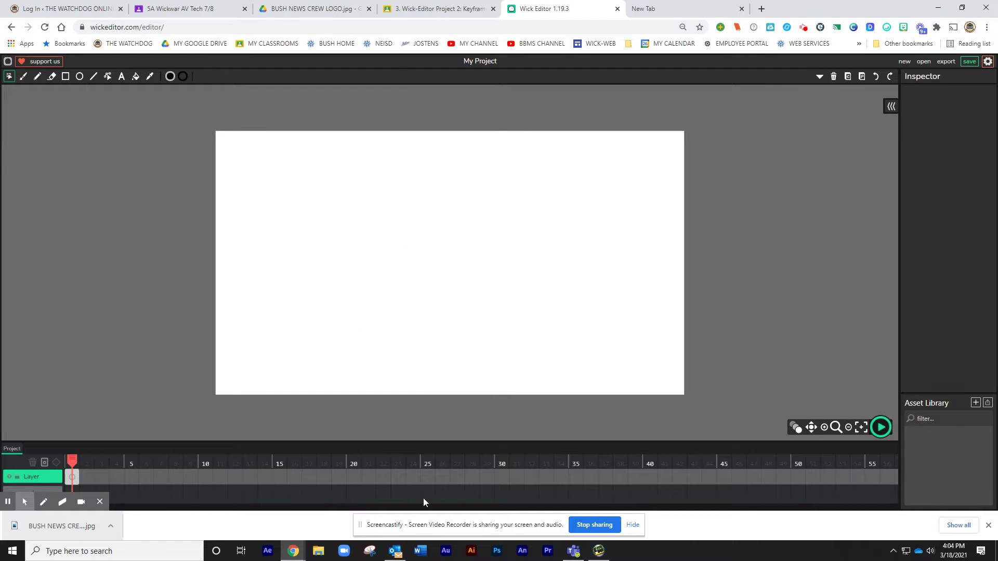
{"action": "left_click_drag", "start_coordinate": [461, 440], "coordinate": [413, 407]}
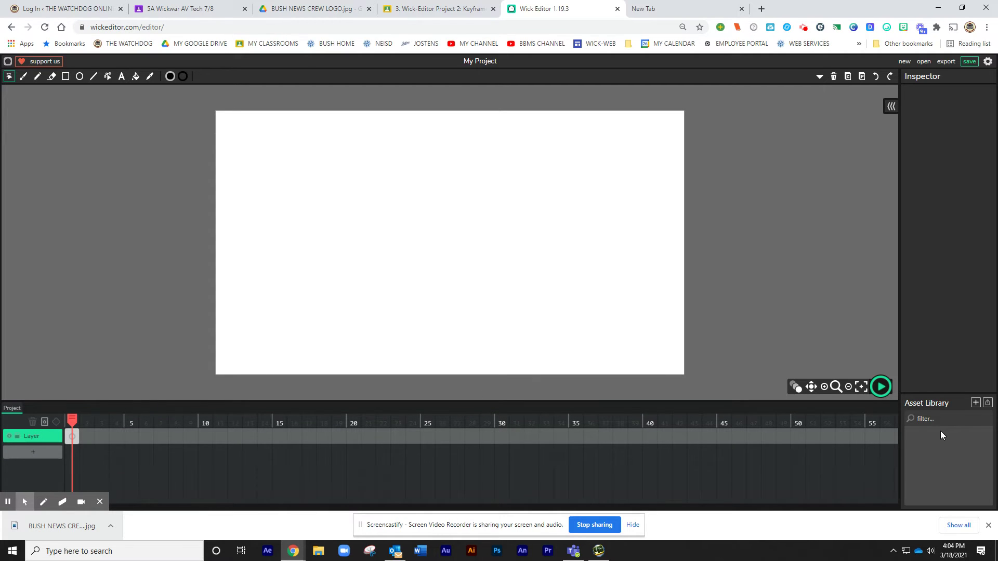
Import BUSH NEWS CREW LOGO (4).jpg from the Desktop into the Asset Library.
{"action": "left_click", "coordinate": [987, 403]}
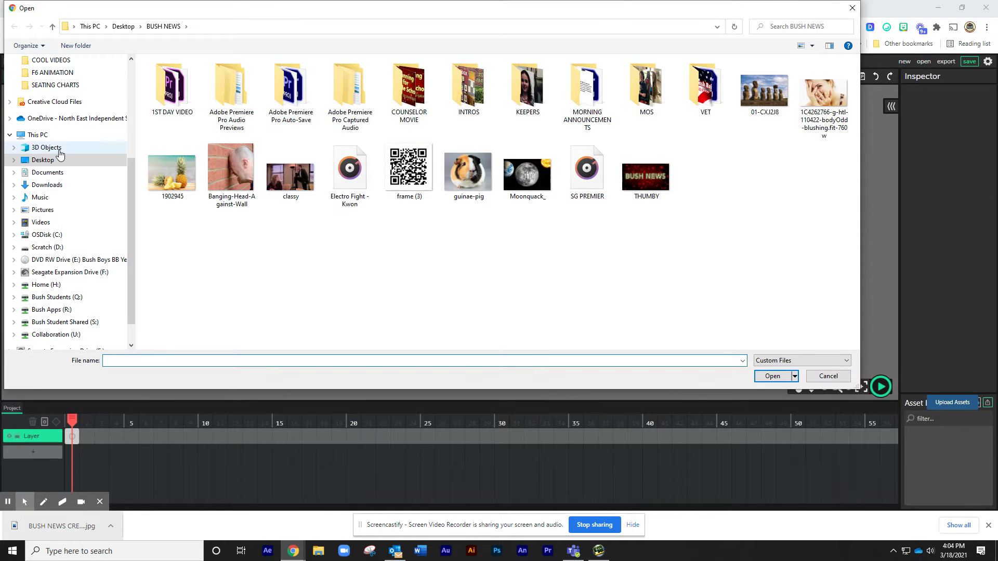
{"action": "left_click", "coordinate": [46, 160]}
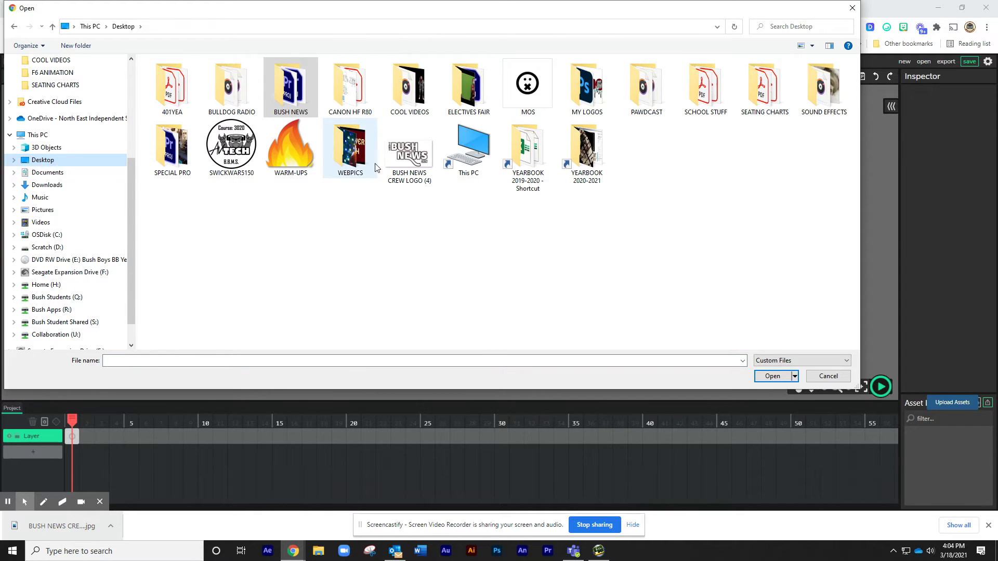
{"action": "left_click", "coordinate": [403, 164]}
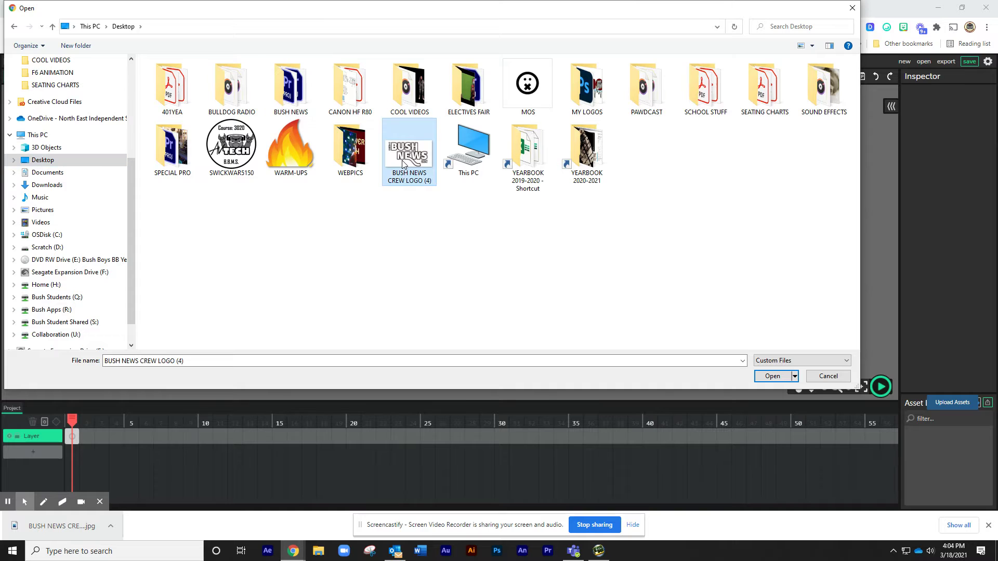
{"action": "left_click", "coordinate": [775, 377]}
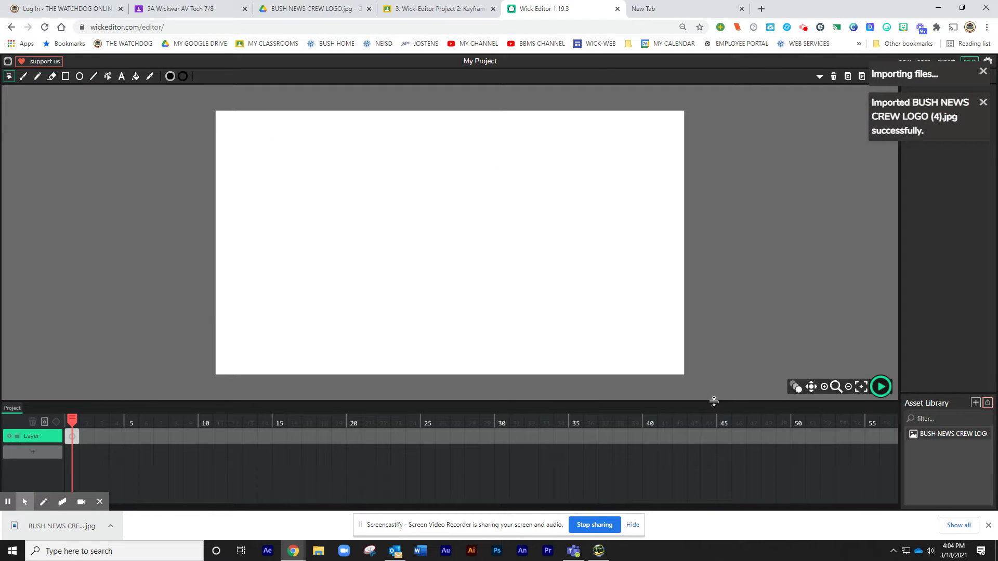
Place the logo on the canvas and align it to fill the stage.
{"action": "left_click_drag", "start_coordinate": [953, 434], "coordinate": [443, 236]}
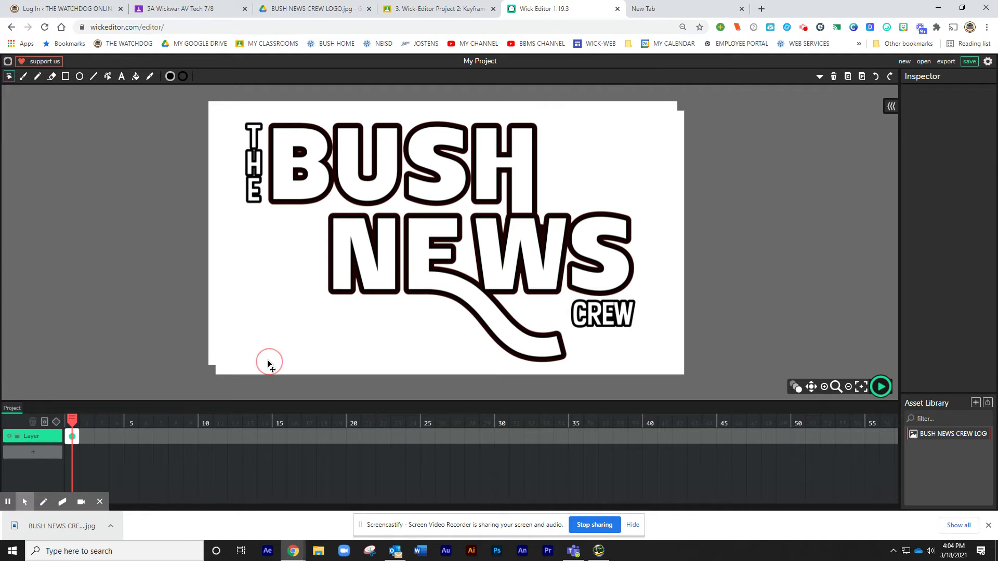
{"action": "left_click", "coordinate": [273, 342]}
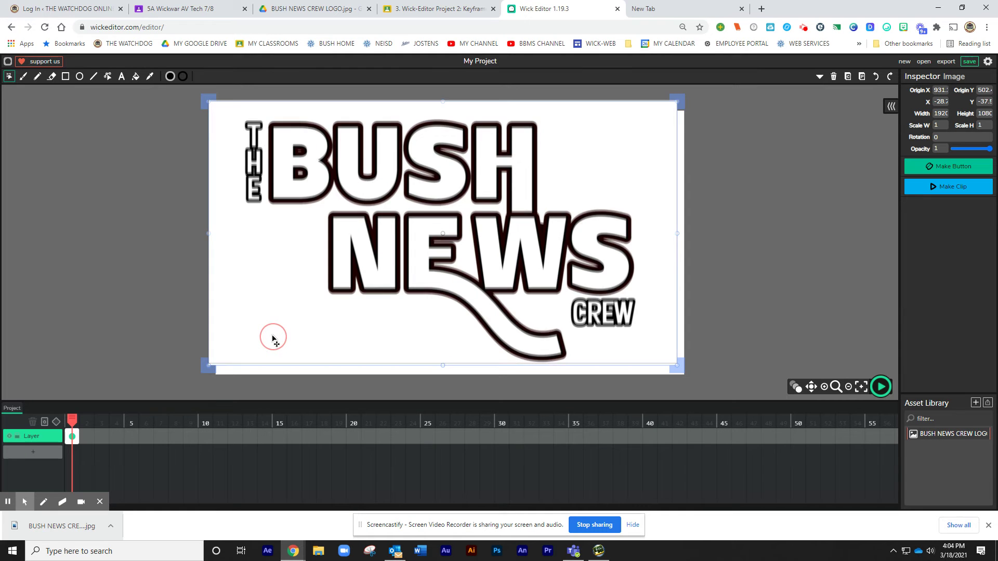
{"action": "left_click_drag", "start_coordinate": [274, 341], "coordinate": [284, 354]}
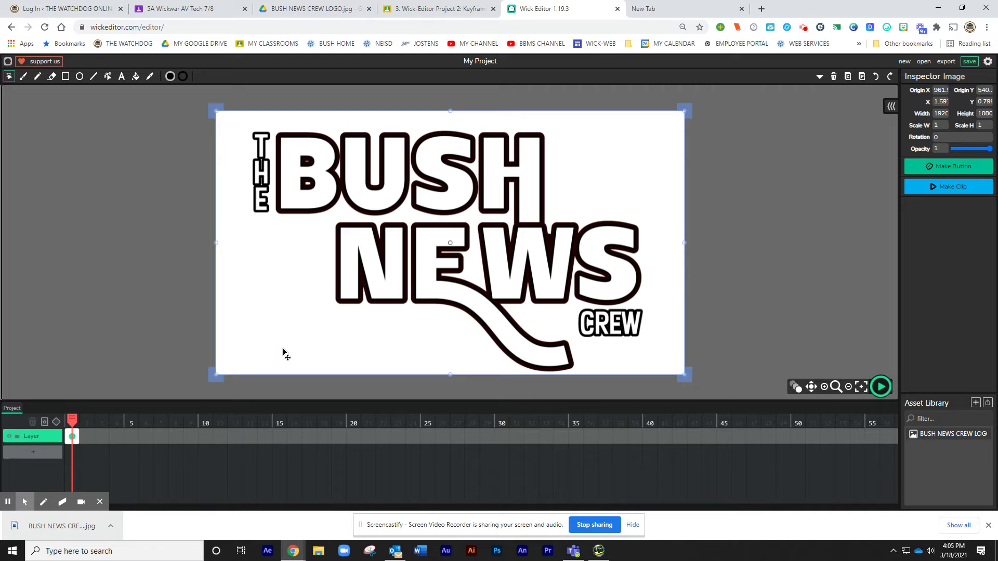
{"action": "left_click", "coordinate": [169, 328]}
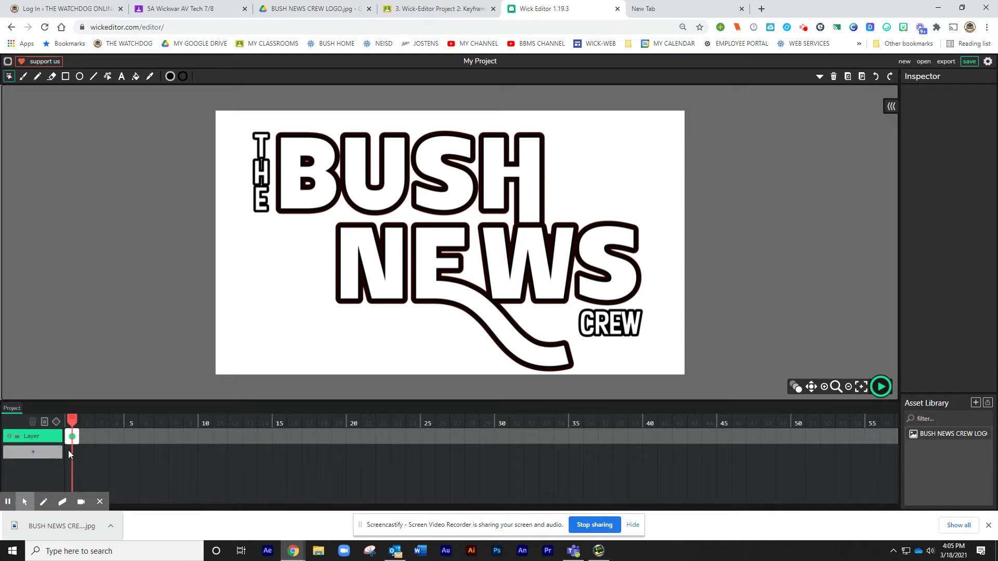
Extend the logo frame to frame 36, then add Layer 2 above the logo layer.
{"action": "mouse_move", "coordinate": [80, 443]}
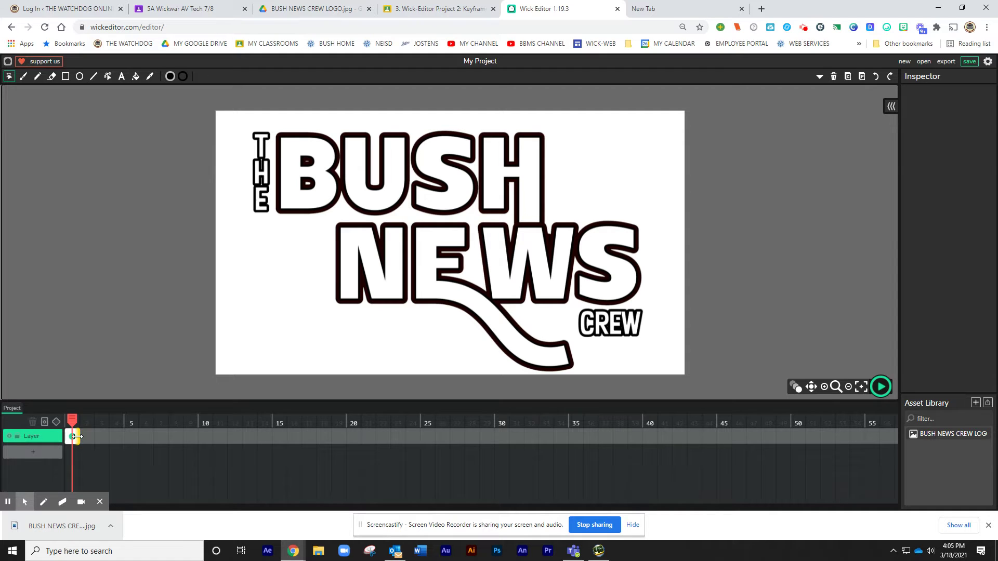
{"action": "left_click_drag", "start_coordinate": [77, 437], "coordinate": [599, 470]}
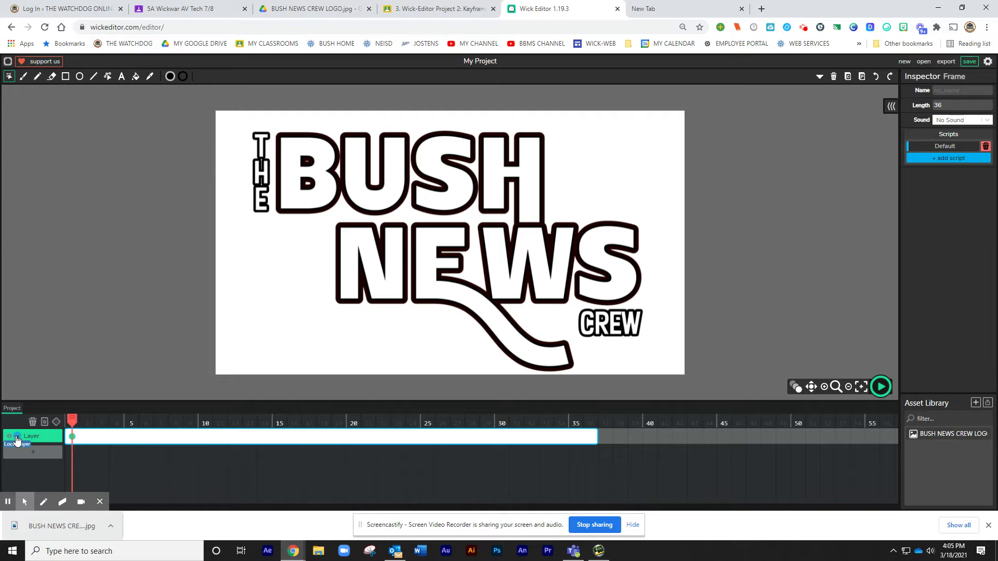
{"action": "left_click", "coordinate": [33, 452]}
{"action": "mouse_move", "coordinate": [62, 499]}
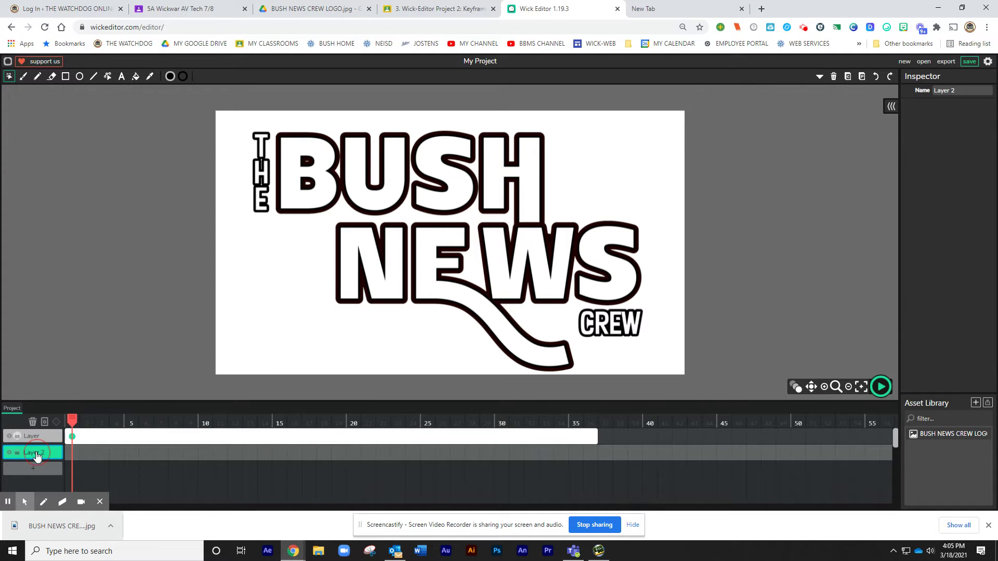
{"action": "left_click_drag", "start_coordinate": [37, 455], "coordinate": [34, 435]}
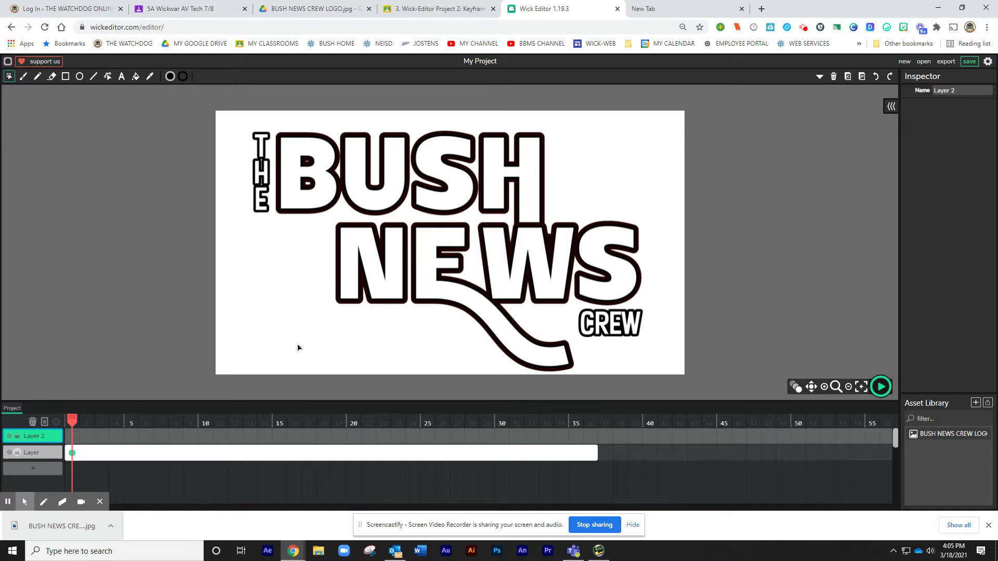
Add a blank frame 1 on Layer 2, zoom to the logo's top, and choose a size-21 brush.
{"action": "left_click", "coordinate": [72, 437]}
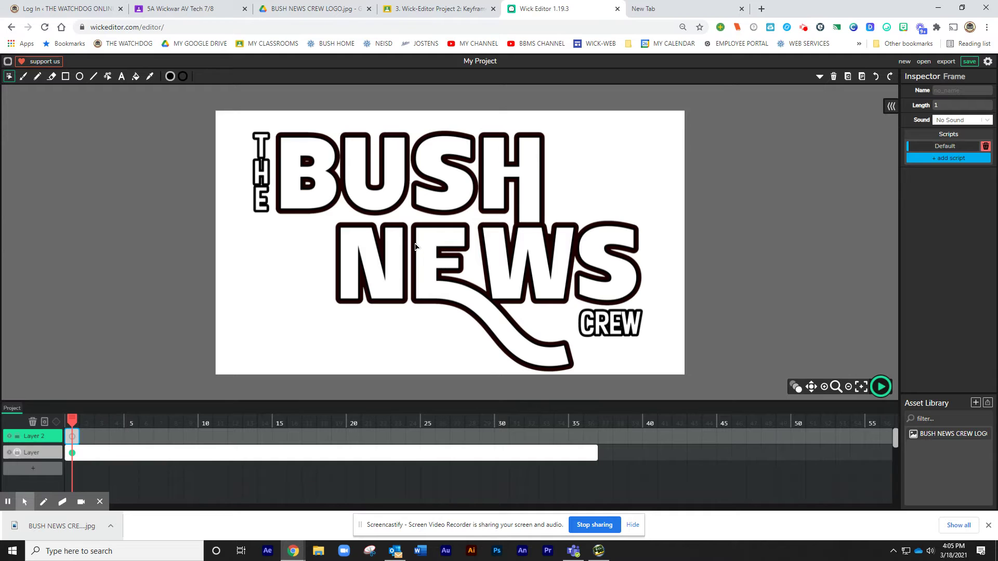
{"action": "scroll", "coordinate": [418, 260], "scroll_direction": "up", "scroll_amount": 4}
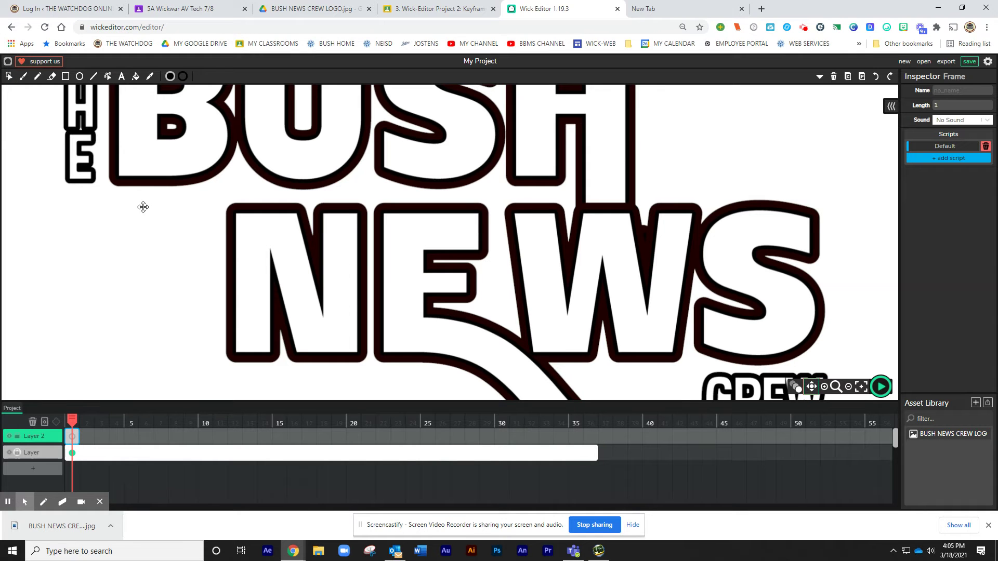
{"action": "mouse_move", "coordinate": [147, 208]}
{"action": "left_mouse_down"}
{"action": "mouse_move", "coordinate": [174, 294]}
{"action": "mouse_move", "coordinate": [215, 326]}
{"action": "mouse_move", "coordinate": [161, 349]}
{"action": "mouse_move", "coordinate": [125, 299]}
{"action": "mouse_move", "coordinate": [260, 248]}
{"action": "mouse_move", "coordinate": [304, 336]}
{"action": "mouse_move", "coordinate": [196, 336]}
{"action": "left_mouse_up"}
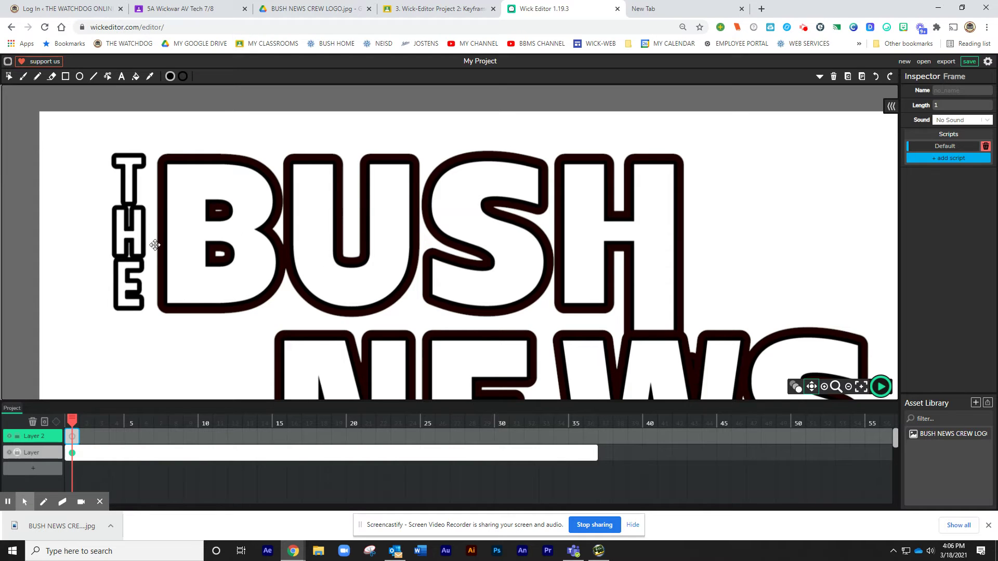
{"action": "left_click", "coordinate": [23, 77]}
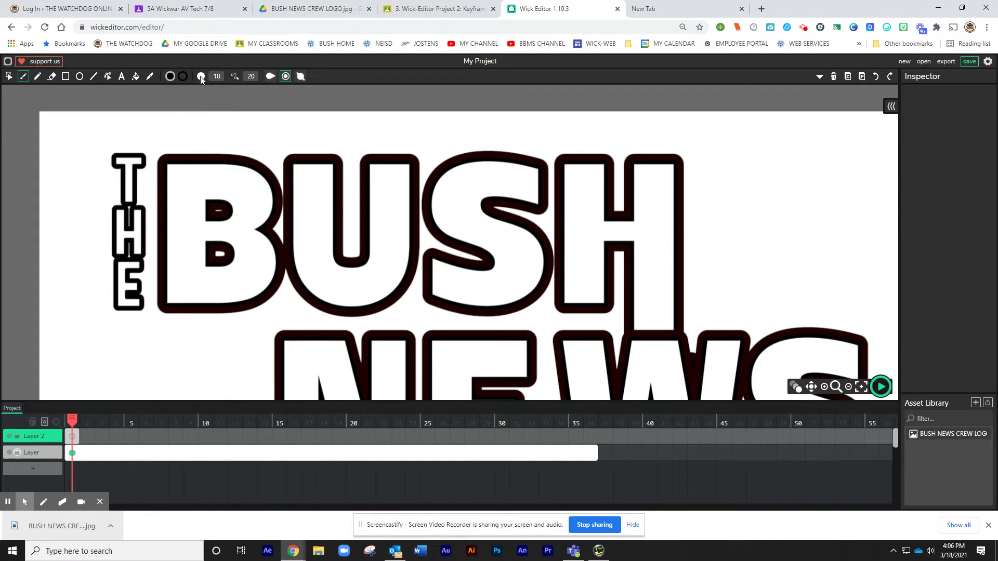
{"action": "left_click", "coordinate": [216, 78]}
{"action": "left_click", "coordinate": [193, 88]}
Set the brush fill colour to red.
{"action": "left_click", "coordinate": [170, 77]}
{"action": "left_click", "coordinate": [138, 107]}
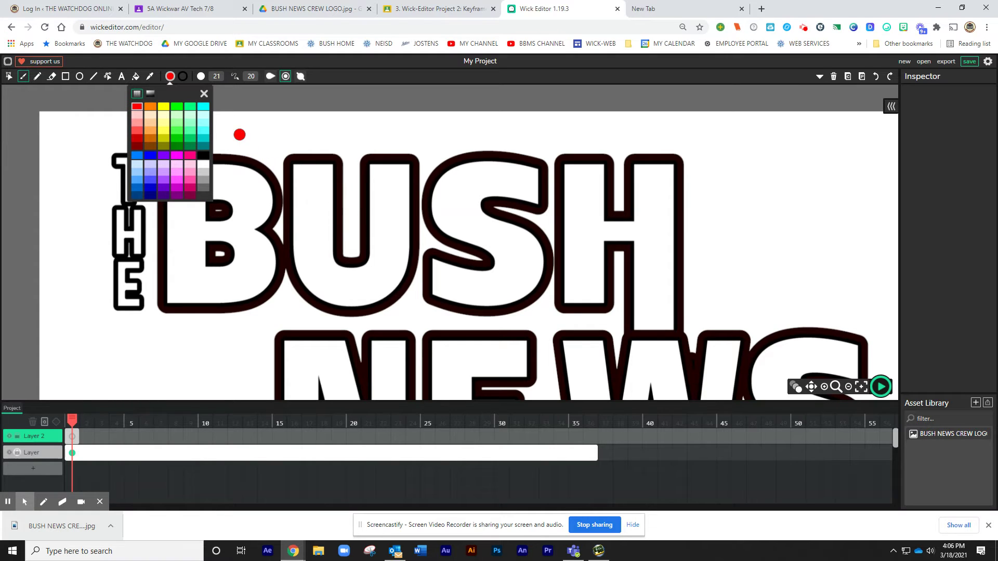
{"action": "left_click", "coordinate": [204, 94]}
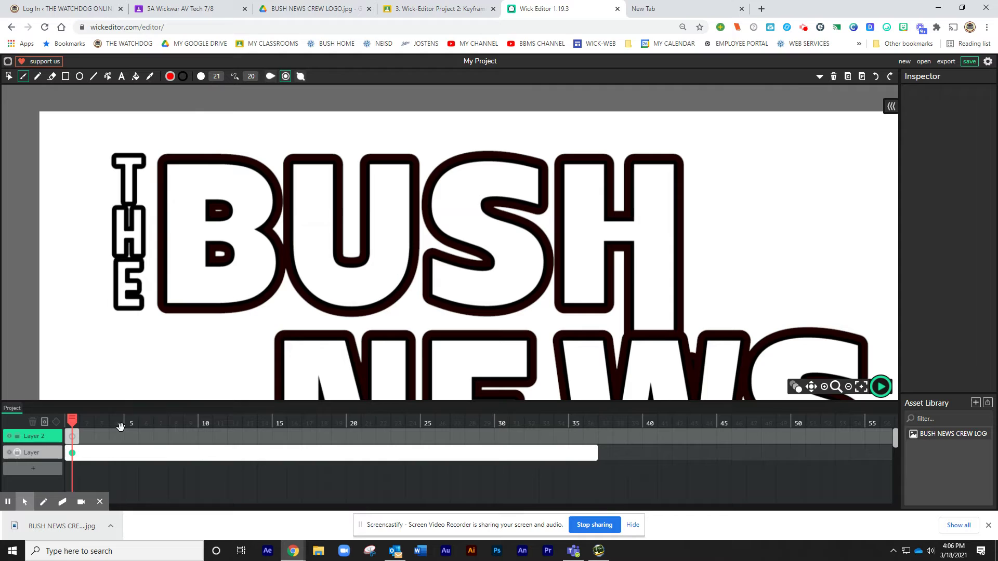
Paint a row of red dots along the tops of the B and U.
{"action": "left_click", "coordinate": [175, 173]}
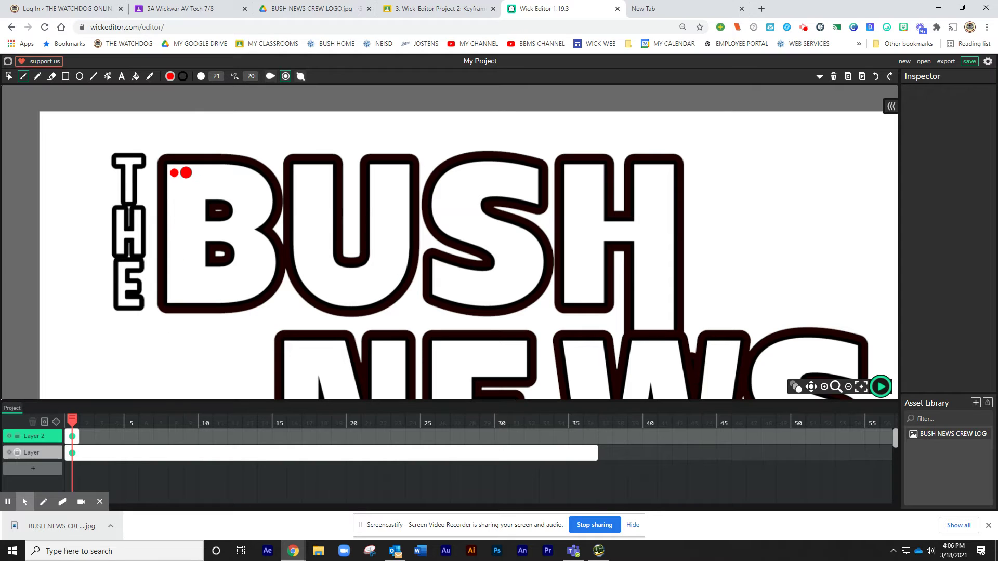
{"action": "left_click", "coordinate": [185, 172]}
{"action": "left_click", "coordinate": [195, 172]}
{"action": "left_click", "coordinate": [206, 172]}
{"action": "left_click", "coordinate": [239, 174]}
{"action": "left_click", "coordinate": [247, 175]}
{"action": "left_click", "coordinate": [227, 172]}
{"action": "left_click", "coordinate": [216, 172]}
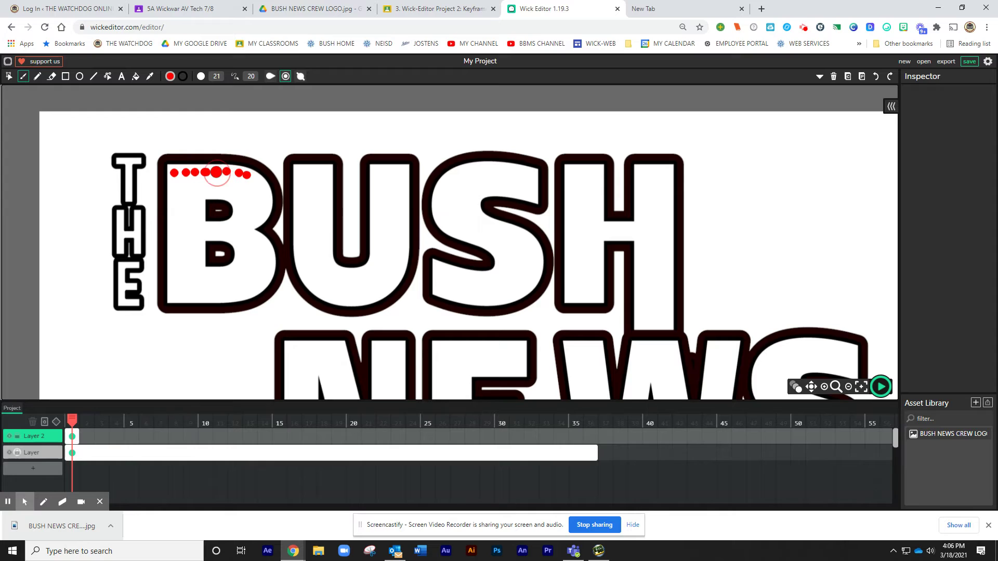
{"action": "left_click", "coordinate": [253, 179]}
{"action": "left_click", "coordinate": [299, 171]}
{"action": "left_click", "coordinate": [314, 171]}
{"action": "left_click", "coordinate": [310, 171]}
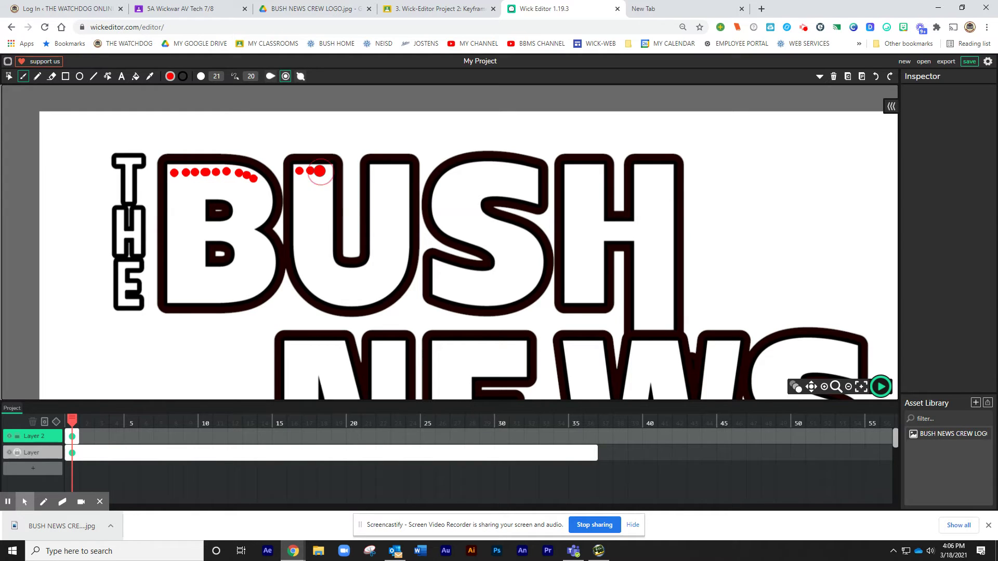
{"action": "left_click", "coordinate": [323, 171]}
Paint red dots along the tops of the S and H, undoing one stray stroke.
{"action": "left_click", "coordinate": [378, 171]}
{"action": "left_click", "coordinate": [384, 171]}
{"action": "left_click", "coordinate": [399, 171]}
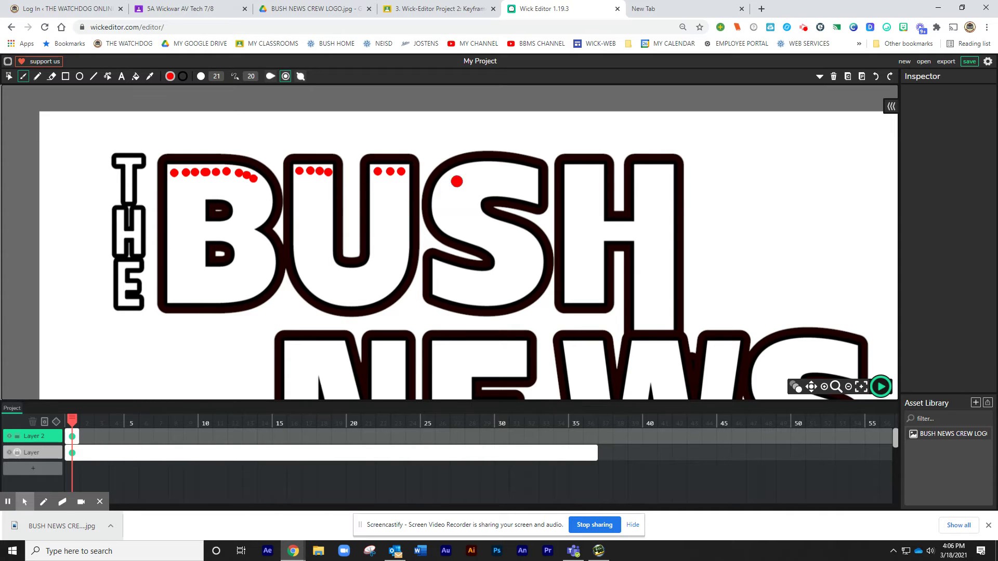
{"action": "left_click_drag", "start_coordinate": [465, 173], "coordinate": [483, 165]}
{"action": "key", "text": "ctrl+z"}
{"action": "left_click", "coordinate": [472, 169]}
{"action": "left_click", "coordinate": [527, 173]}
{"action": "left_click", "coordinate": [573, 169]}
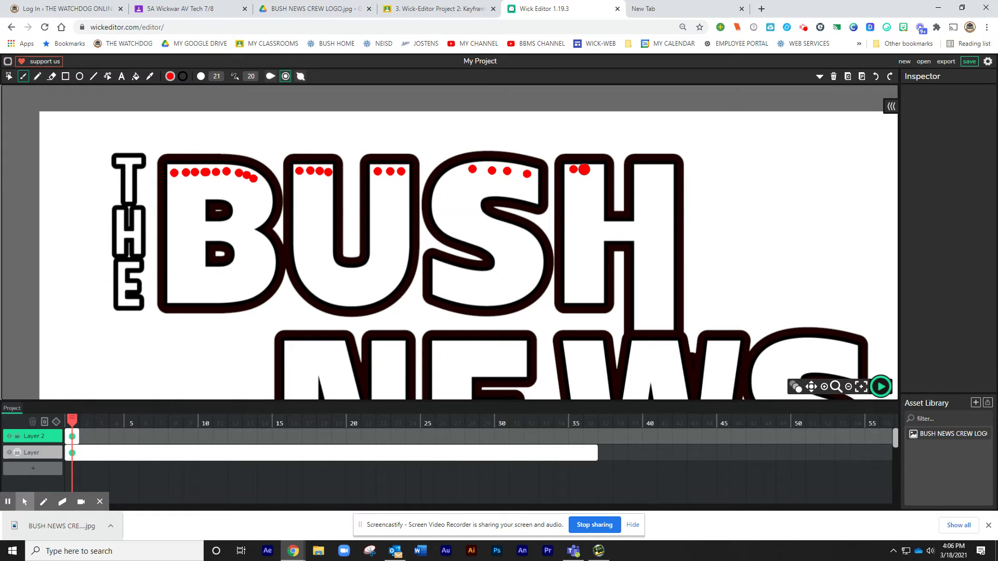
{"action": "left_click", "coordinate": [584, 170]}
{"action": "left_click", "coordinate": [598, 171]}
{"action": "left_click", "coordinate": [643, 173]}
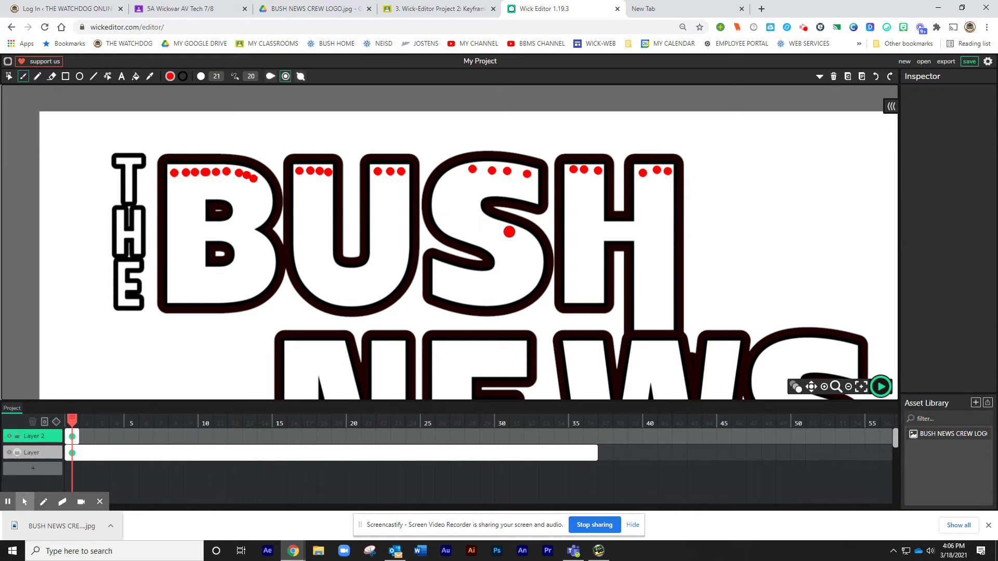
Select Layer 2's frame 1, move to frame 2, and paste the red dots into a new keyframe.
{"action": "left_click", "coordinate": [73, 435]}
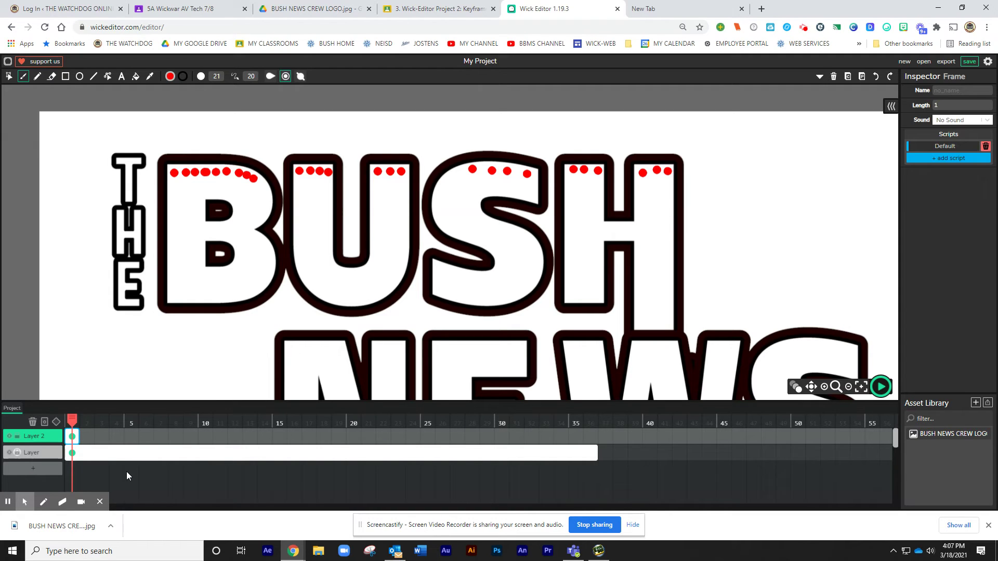
{"action": "key", "text": "period"}
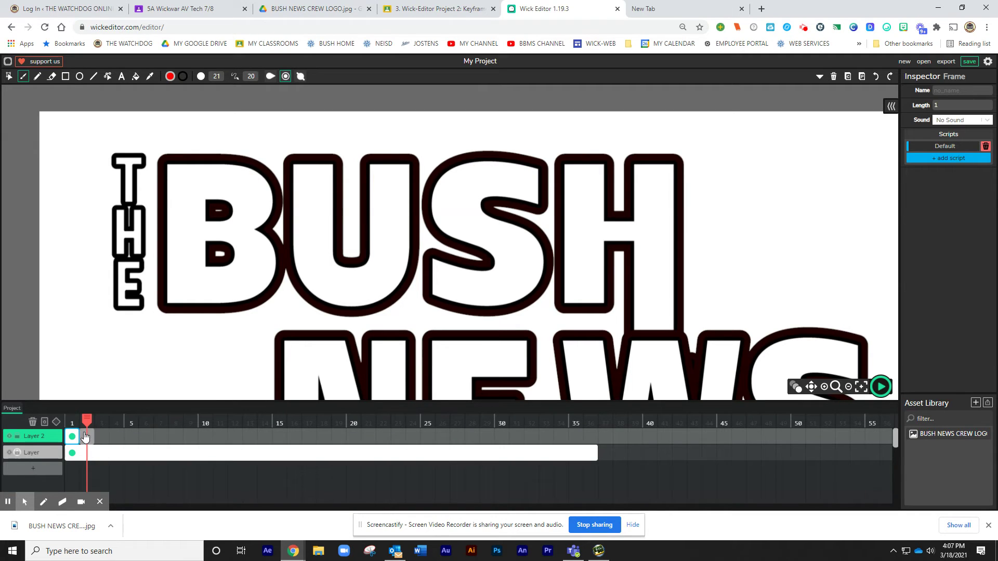
{"action": "key", "text": "ctrl+v"}
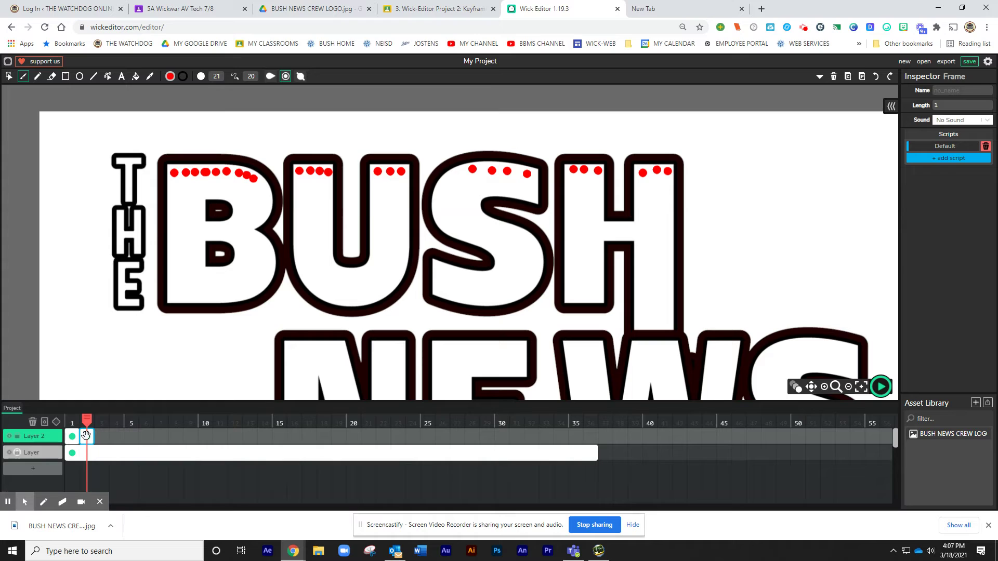
With the olive fill, paint olive dots beneath the red dots across the B and U.
{"action": "left_click", "coordinate": [168, 78]}
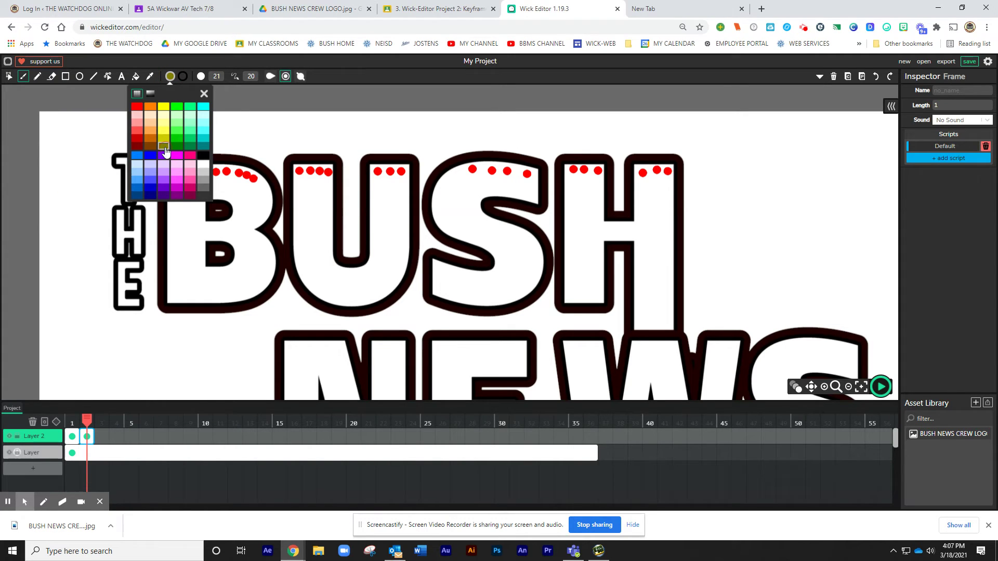
{"action": "left_click", "coordinate": [203, 95]}
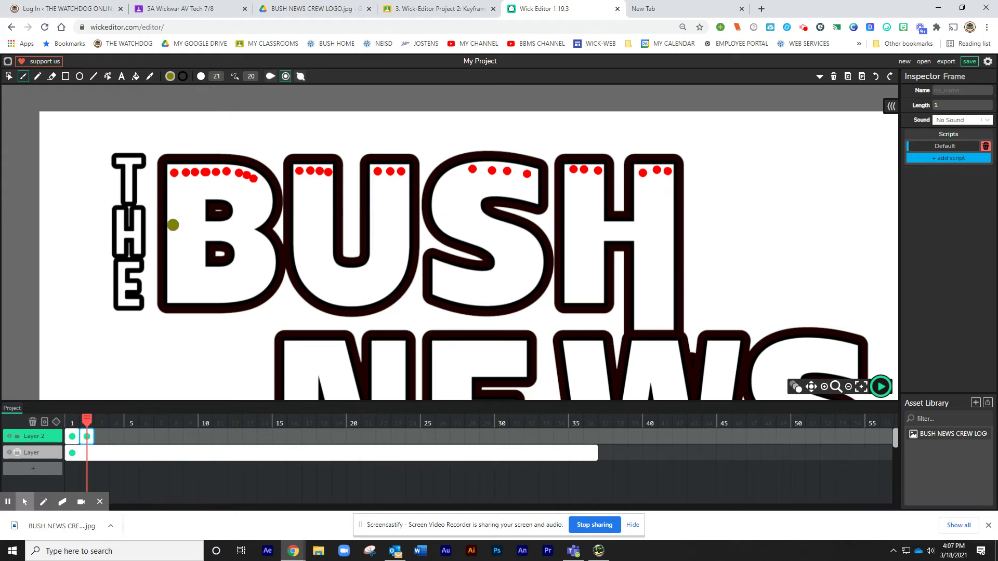
{"action": "left_click", "coordinate": [173, 183]}
{"action": "left_click", "coordinate": [187, 185]}
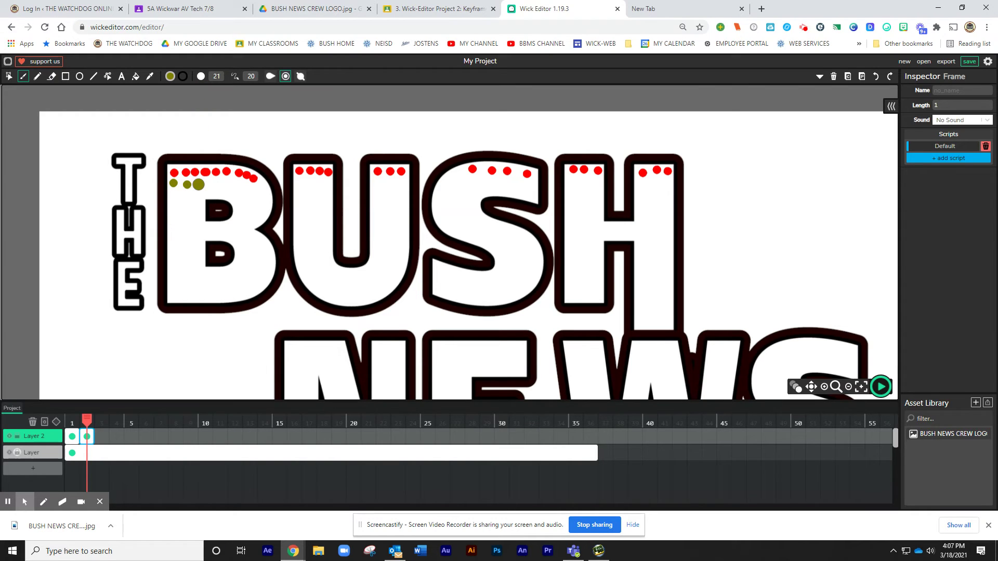
{"action": "left_click", "coordinate": [198, 185]}
{"action": "left_click", "coordinate": [211, 181]}
{"action": "left_click", "coordinate": [218, 181]}
{"action": "left_click", "coordinate": [245, 186]}
{"action": "left_click", "coordinate": [257, 189]}
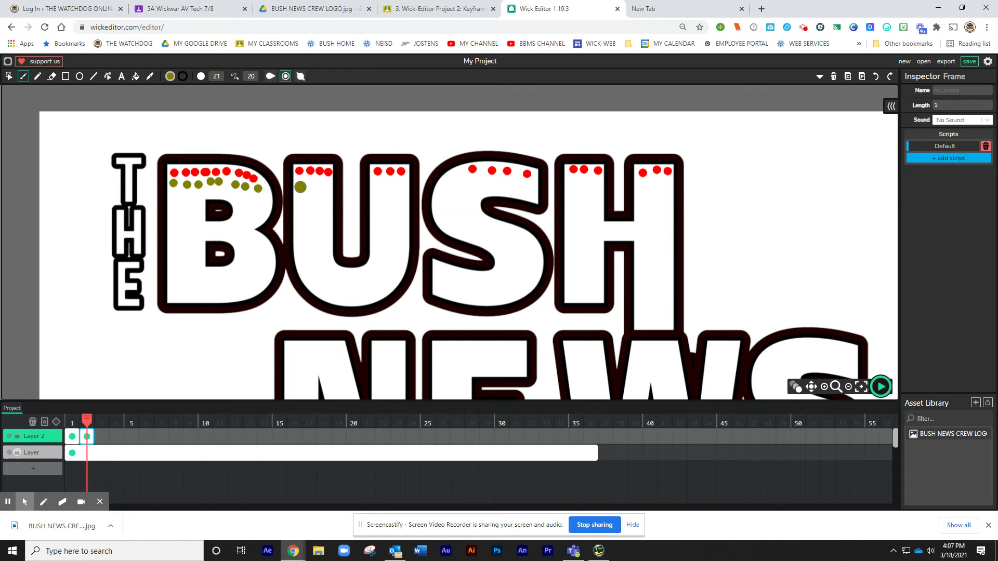
{"action": "left_click", "coordinate": [300, 183]}
{"action": "left_click", "coordinate": [312, 180]}
{"action": "left_click", "coordinate": [326, 182]}
Continue the olive dot row beneath the red dots across the S and H.
{"action": "left_click", "coordinate": [378, 181]}
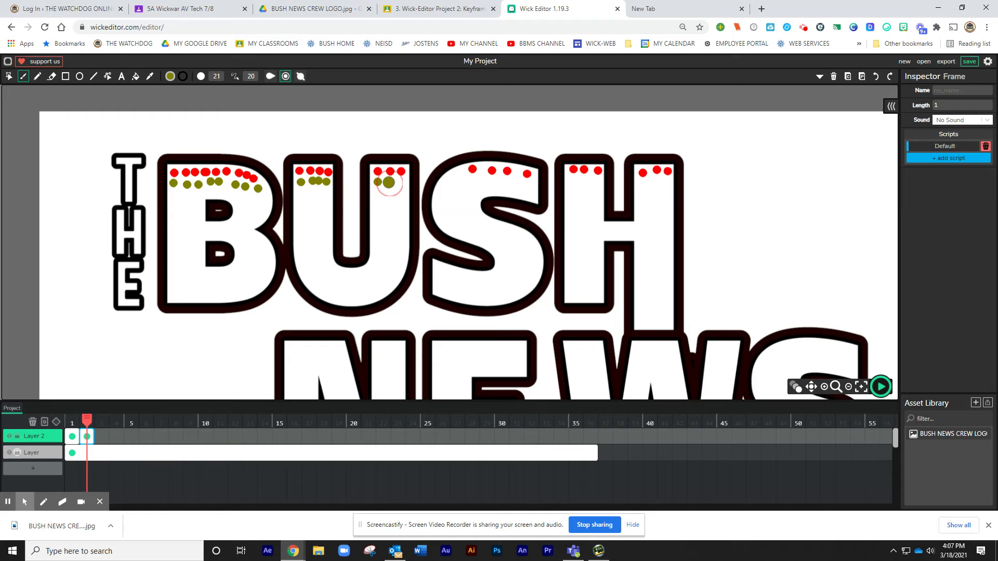
{"action": "left_click", "coordinate": [388, 182]}
{"action": "left_click", "coordinate": [402, 183]}
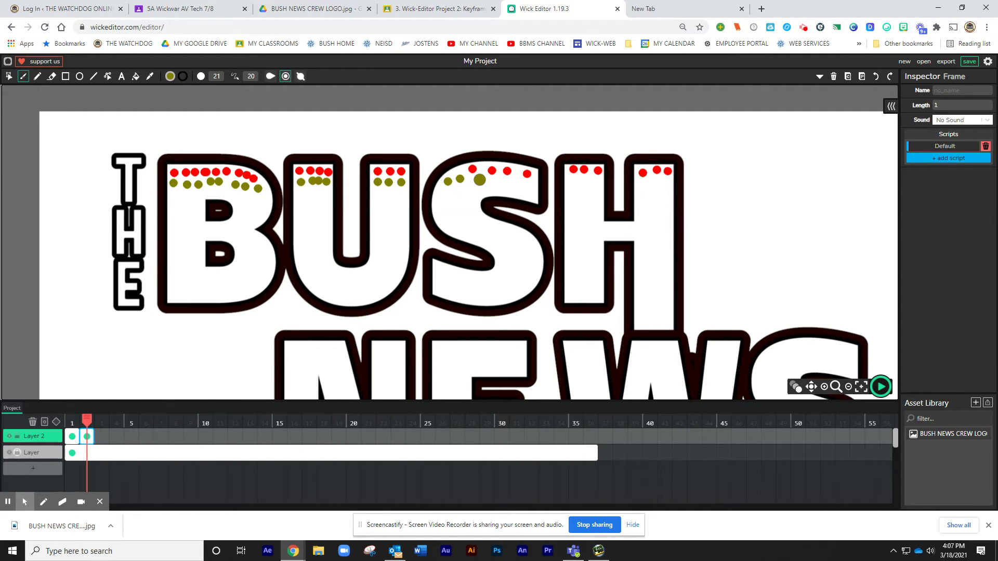
{"action": "left_click", "coordinate": [480, 179]}
{"action": "left_click", "coordinate": [491, 183]}
{"action": "left_click", "coordinate": [510, 187]}
{"action": "left_click", "coordinate": [521, 187]}
{"action": "left_click", "coordinate": [586, 182]}
{"action": "left_click", "coordinate": [597, 184]}
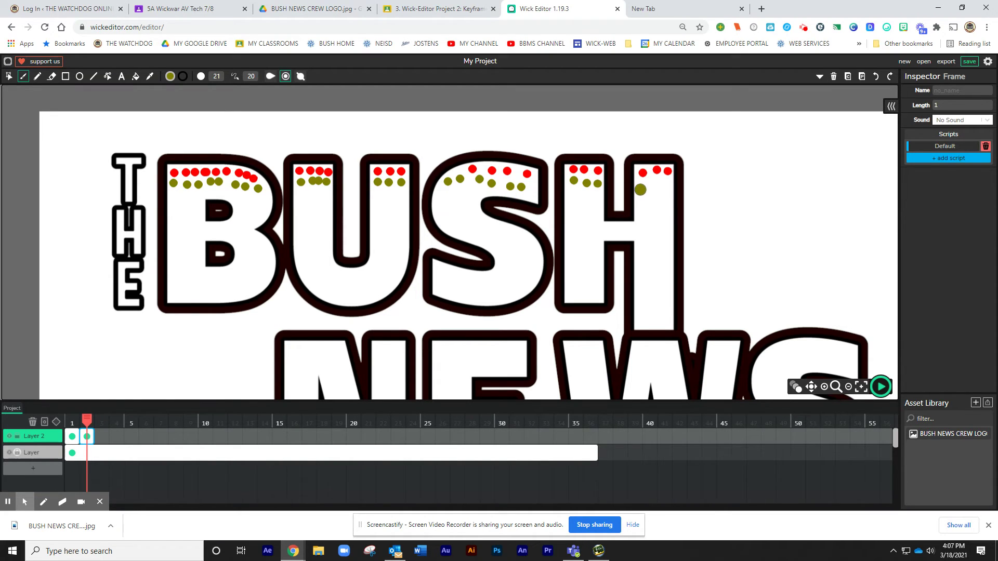
{"action": "left_click", "coordinate": [642, 185]}
{"action": "left_click", "coordinate": [655, 184]}
{"action": "left_click", "coordinate": [668, 184]}
Create a frame 3 keyframe carrying over frame 2's dots, and set the fill to magenta.
{"action": "left_click", "coordinate": [83, 436]}
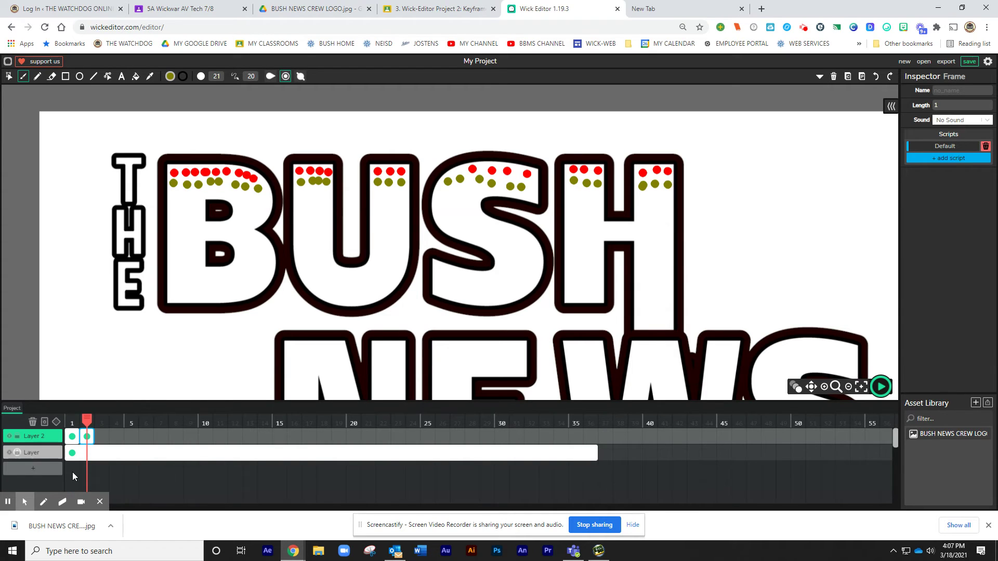
{"action": "key", "text": "period"}
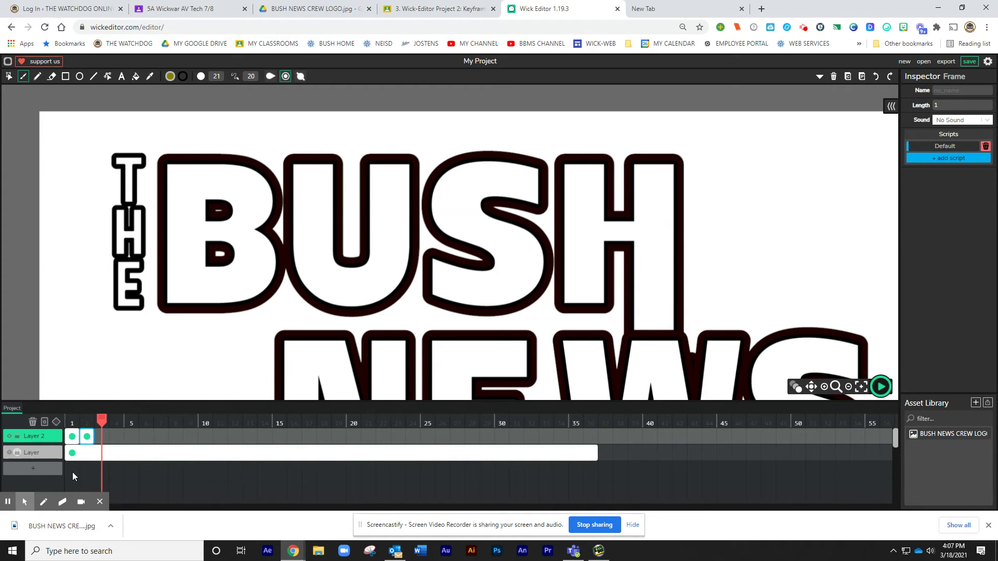
{"action": "key", "text": "ctrl+v"}
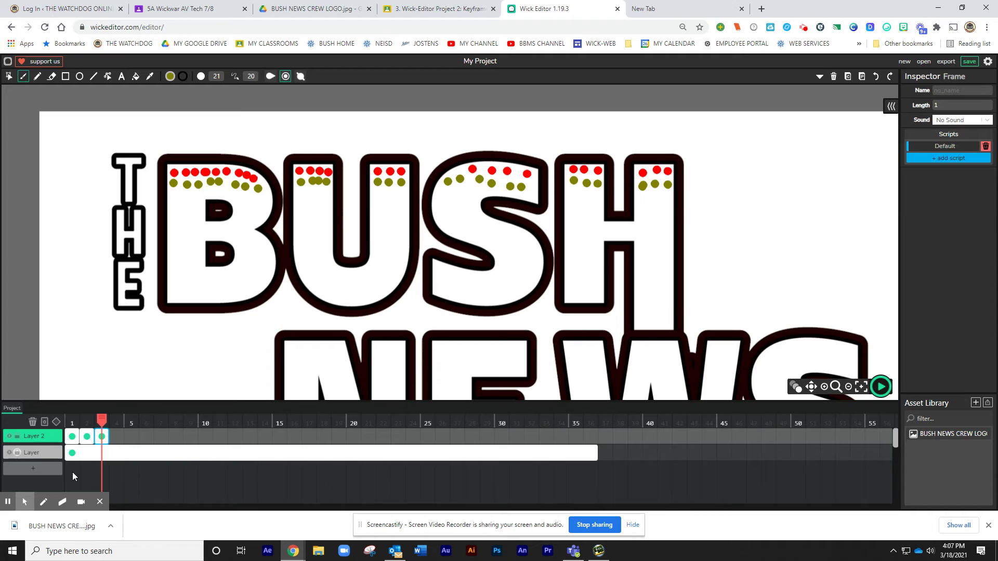
{"action": "left_click", "coordinate": [166, 79]}
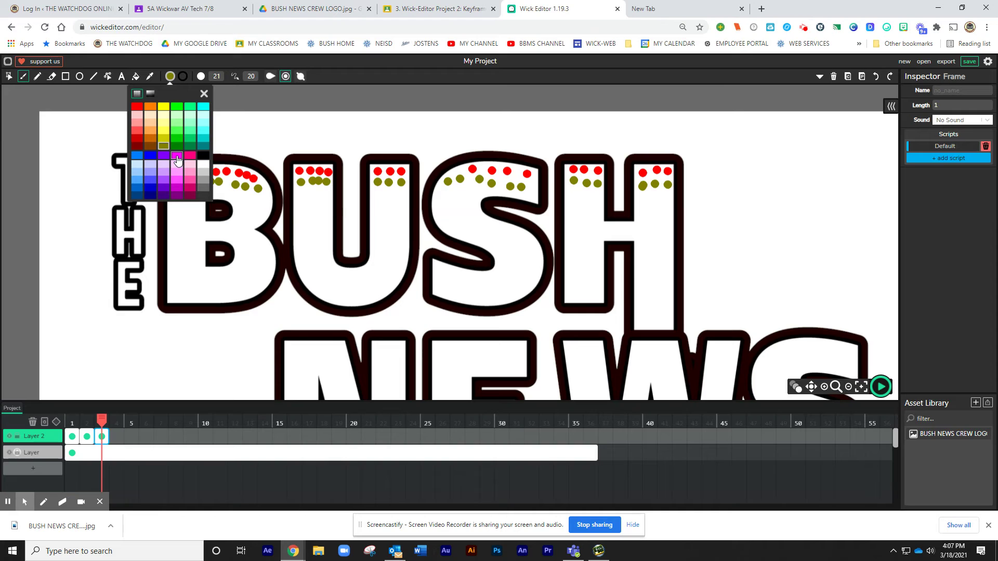
{"action": "left_click", "coordinate": [177, 156]}
{"action": "left_click", "coordinate": [204, 94]}
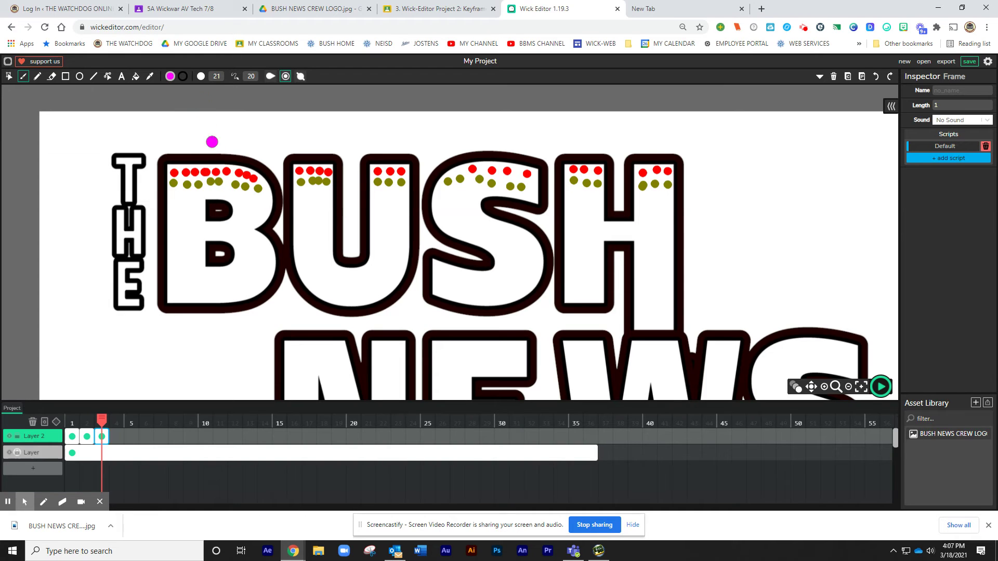
Paint magenta dots under the olive row across the B and onto the U.
{"action": "left_click", "coordinate": [176, 194]}
{"action": "left_click", "coordinate": [188, 194]}
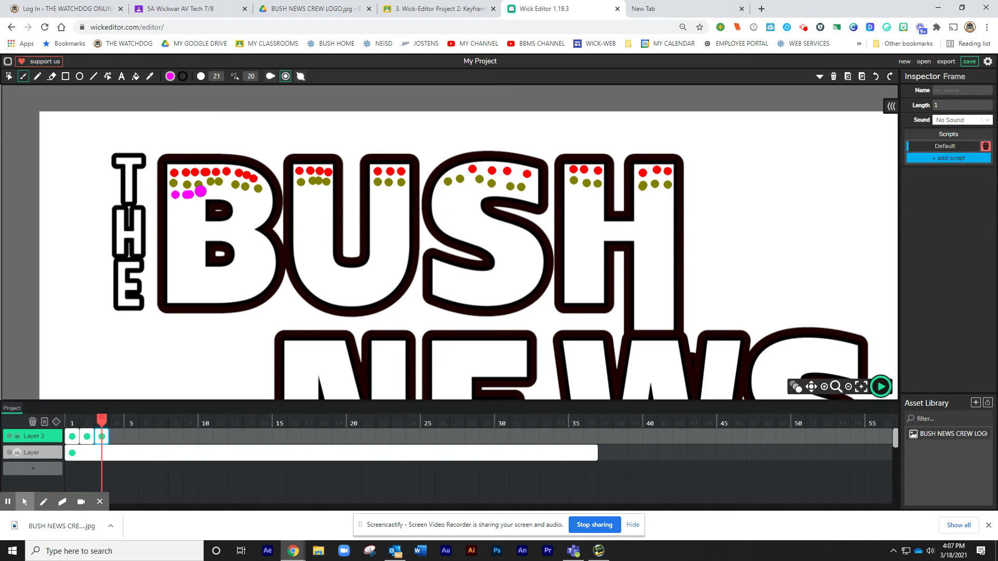
{"action": "left_click", "coordinate": [200, 191]}
{"action": "left_click", "coordinate": [209, 193]}
{"action": "left_click", "coordinate": [216, 194]}
{"action": "left_click", "coordinate": [231, 195]}
{"action": "left_click", "coordinate": [249, 200]}
{"action": "left_click", "coordinate": [265, 200]}
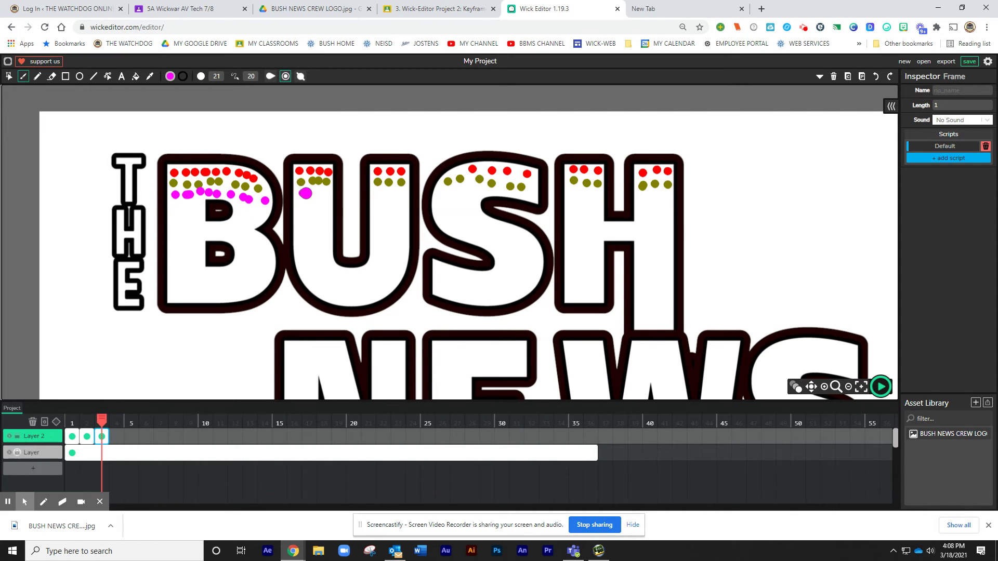
{"action": "left_click", "coordinate": [321, 193]}
Continue the magenta dots across the U's right arm, the S and the H.
{"action": "left_click", "coordinate": [376, 196]}
{"action": "left_click", "coordinate": [392, 193]}
{"action": "left_click", "coordinate": [405, 196]}
{"action": "left_click", "coordinate": [442, 195]}
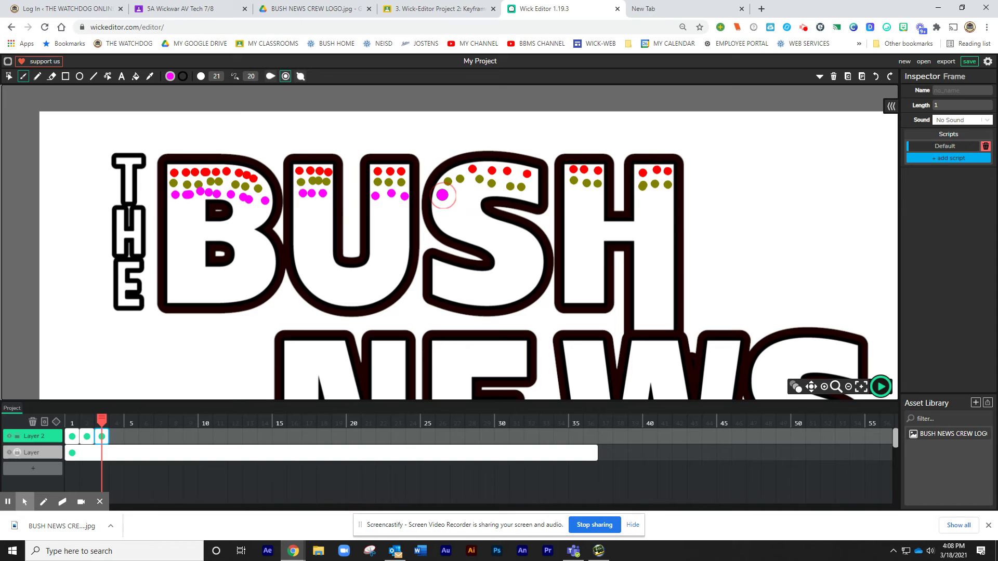
{"action": "left_click", "coordinate": [472, 191]}
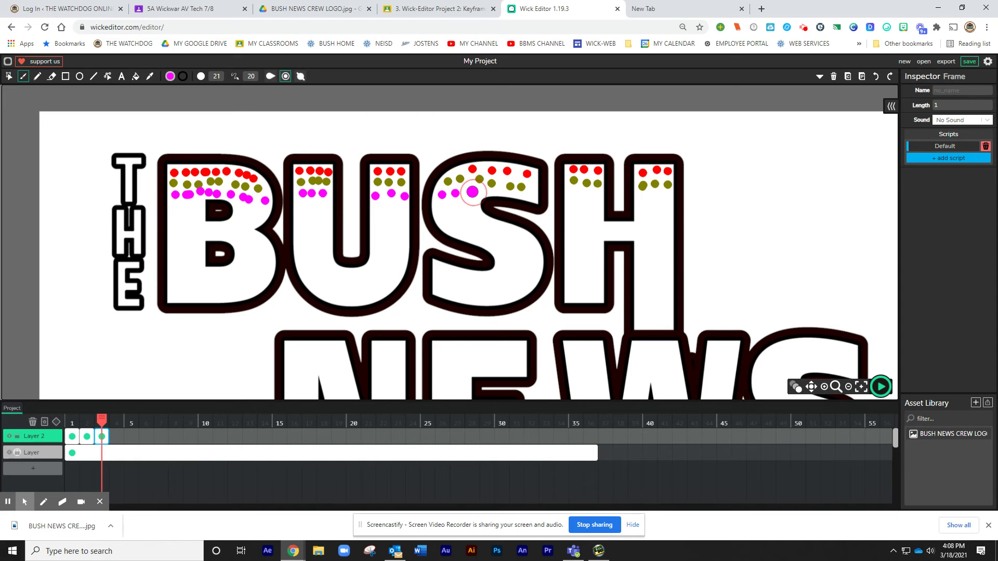
{"action": "left_click", "coordinate": [501, 192]}
{"action": "left_click", "coordinate": [530, 195]}
{"action": "left_click", "coordinate": [574, 194]}
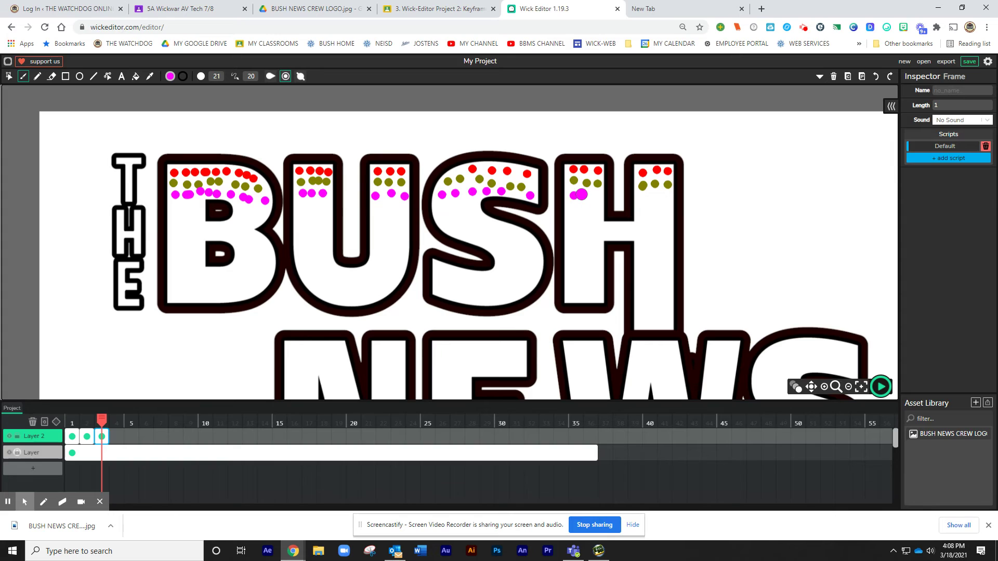
{"action": "left_click", "coordinate": [598, 195]}
{"action": "left_click", "coordinate": [645, 197]}
Add the final magenta dots on the H, then rewind to frame 1, play and pause the preview.
{"action": "left_click", "coordinate": [658, 200]}
{"action": "left_click", "coordinate": [668, 200]}
{"action": "left_click_drag", "start_coordinate": [102, 421], "coordinate": [72, 421]}
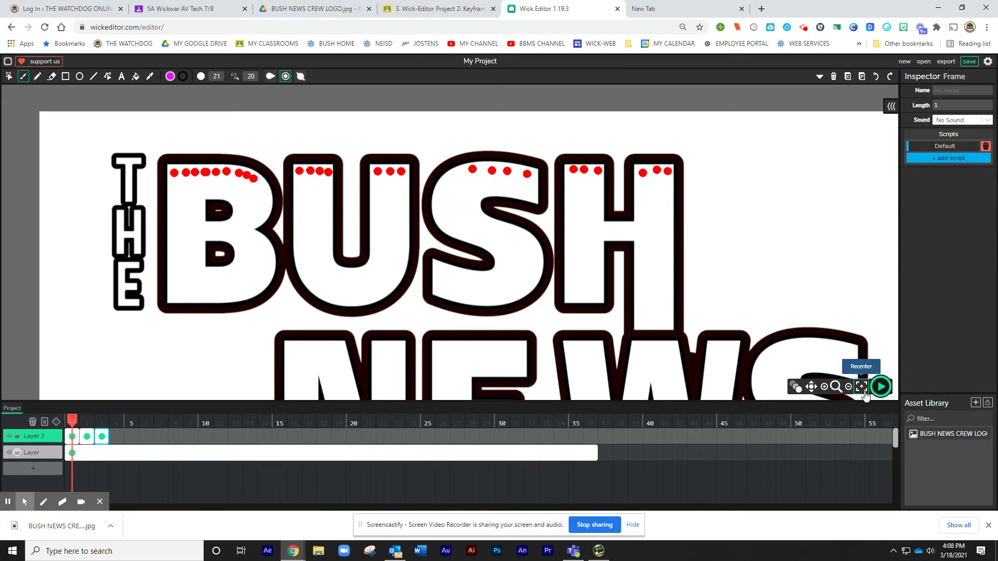
{"action": "left_click", "coordinate": [882, 387]}
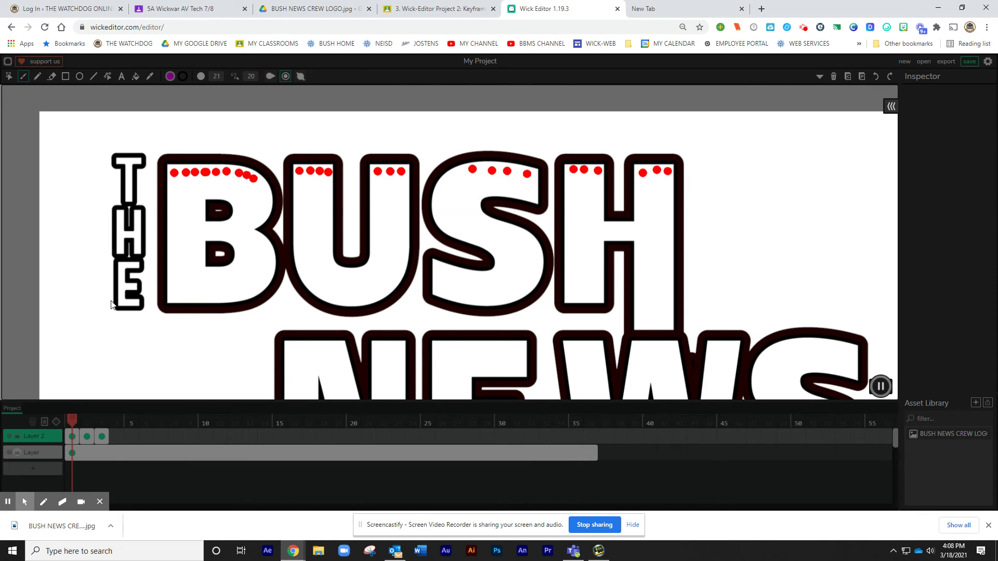
{"action": "left_click", "coordinate": [881, 386]}
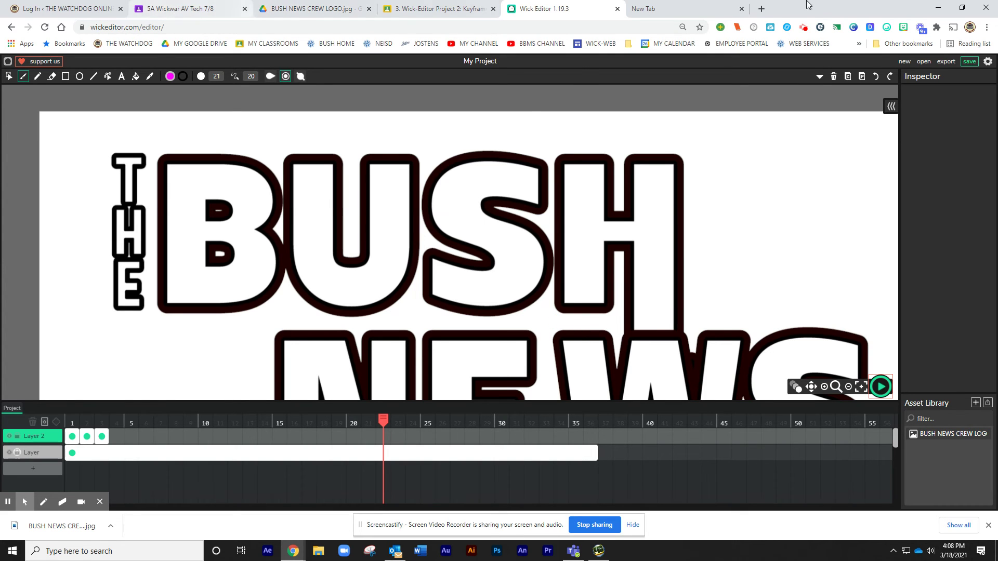
Minimize Chrome, watch the F6 ANIMATION example video in Movies & TV, then close it.
{"action": "left_click", "coordinate": [934, 8]}
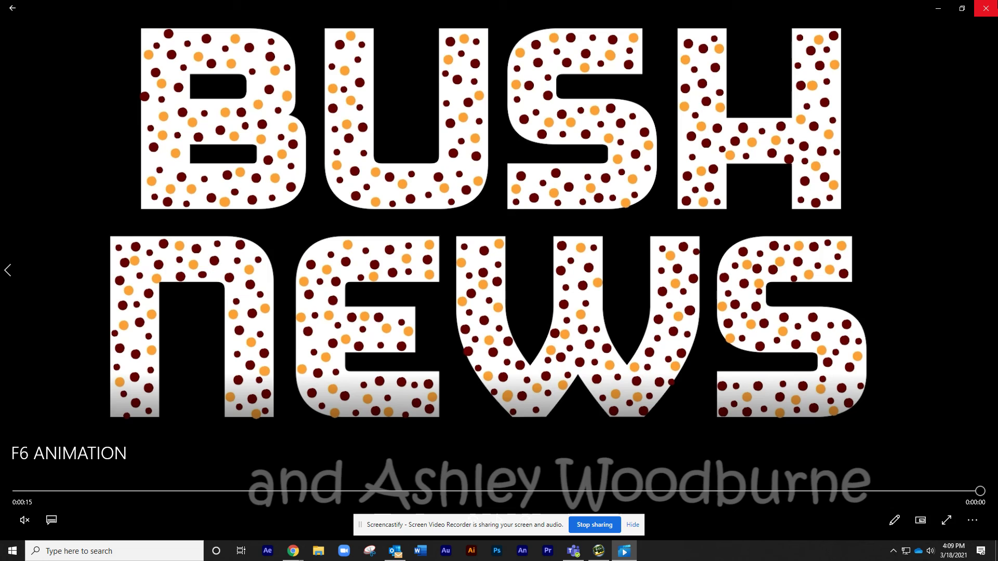
{"action": "left_click", "coordinate": [983, 10]}
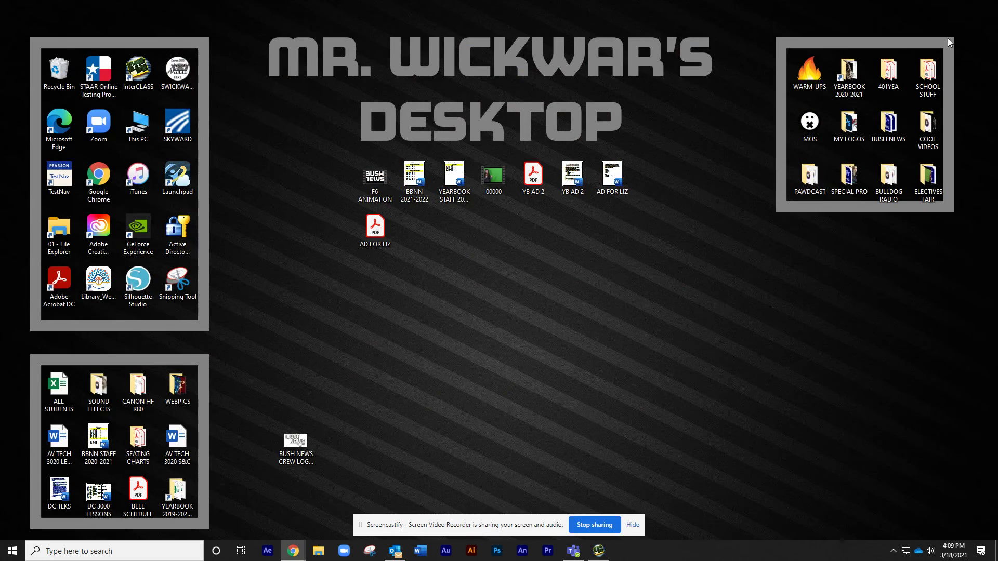
Back in Wick Editor, export via Export Video (Beta) to render My Project.mp4.
{"action": "mouse_move", "coordinate": [293, 551]}
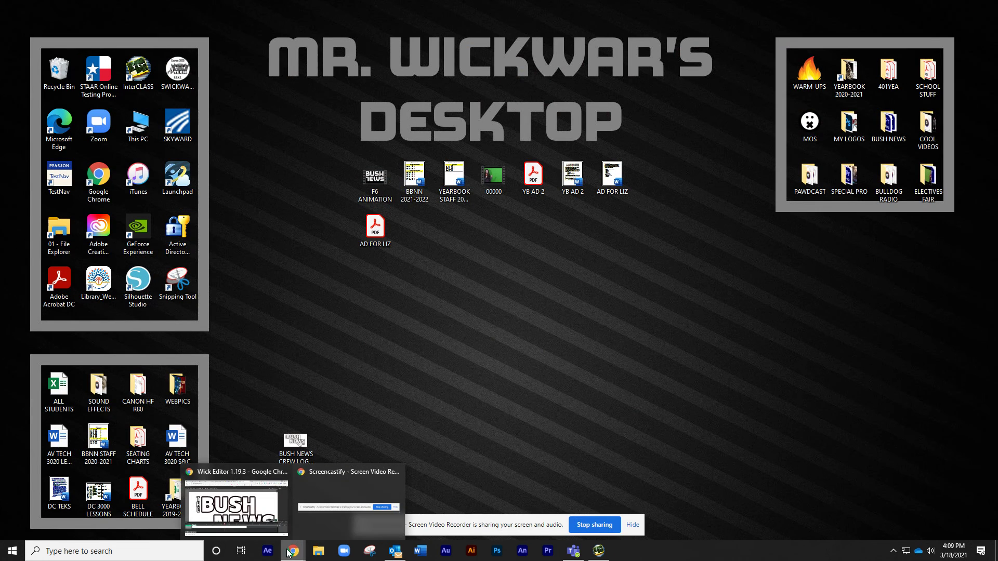
{"action": "left_click", "coordinate": [248, 521]}
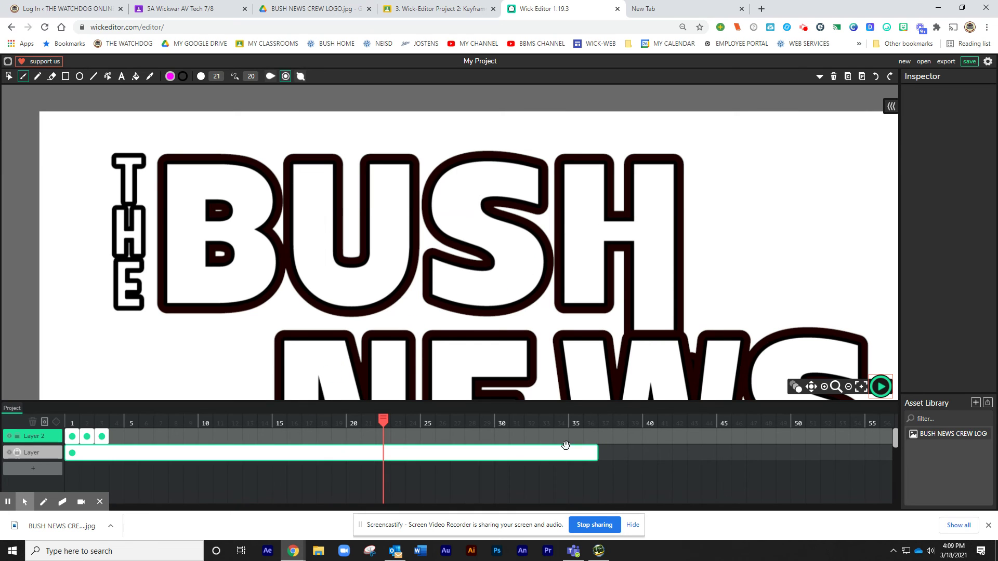
{"action": "left_click", "coordinate": [946, 62]}
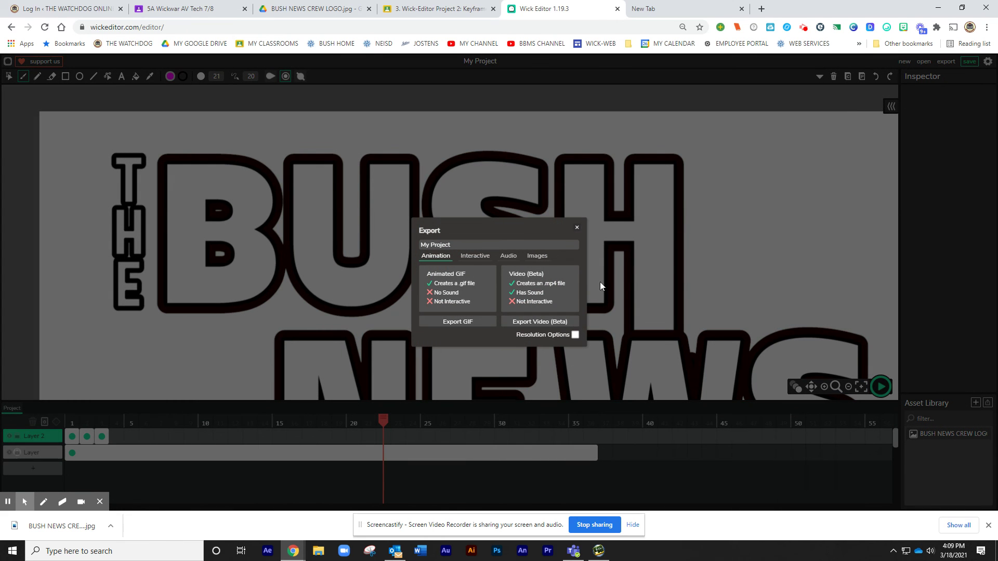
{"action": "left_click", "coordinate": [551, 325]}
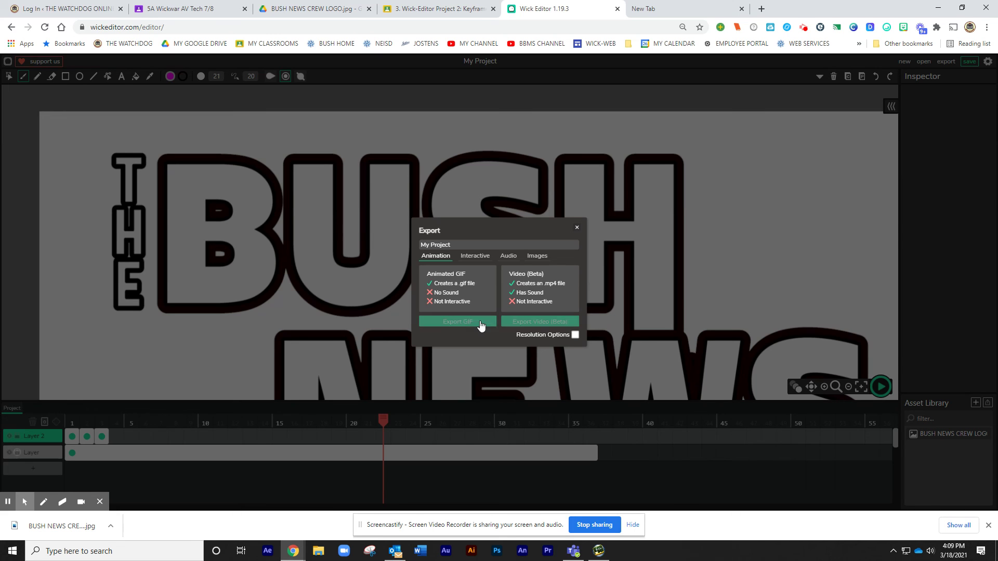
{"action": "left_click", "coordinate": [538, 322]}
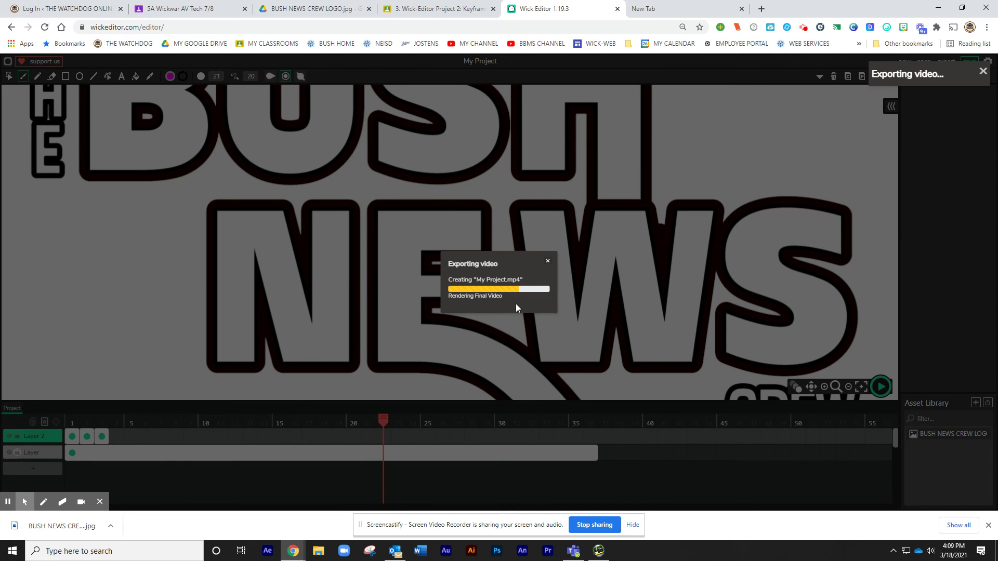
Restore down Chrome and drag the downloaded My Project MP4 from the download bar onto the desktop.
{"action": "left_click", "coordinate": [962, 8]}
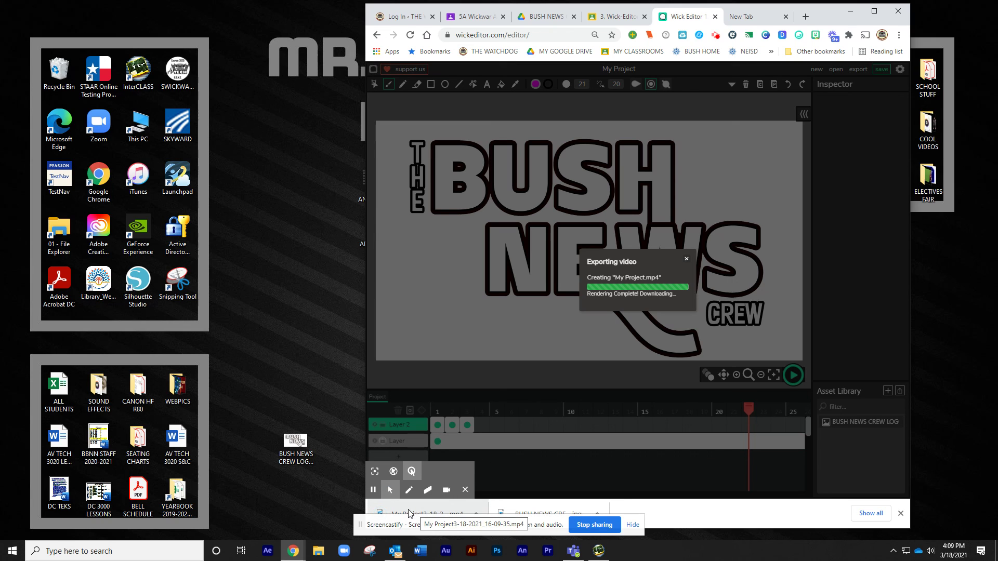
{"action": "left_click_drag", "start_coordinate": [409, 513], "coordinate": [311, 307]}
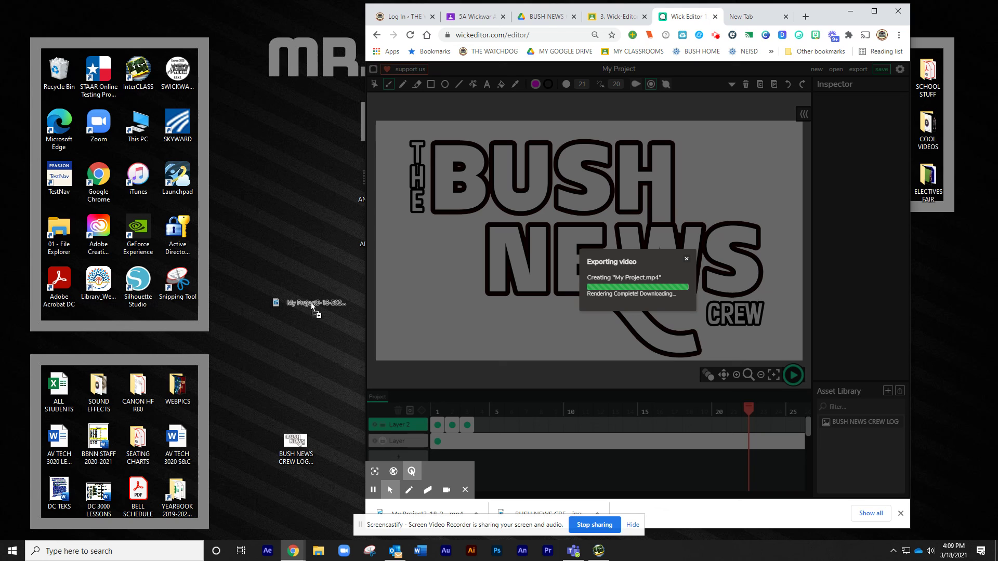
{"action": "left_click_drag", "start_coordinate": [311, 302], "coordinate": [301, 306]}
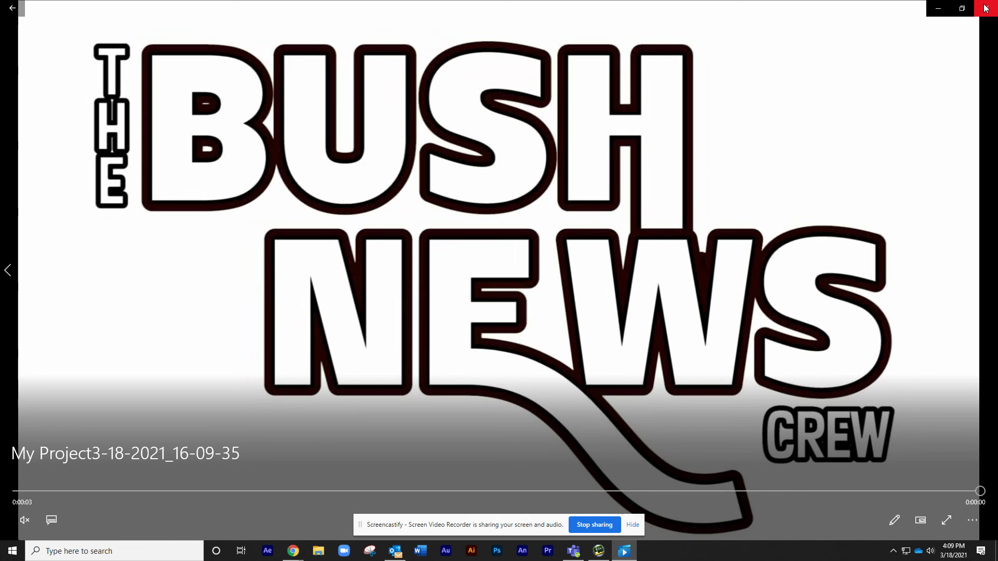
{"action": "left_click", "coordinate": [985, 7]}
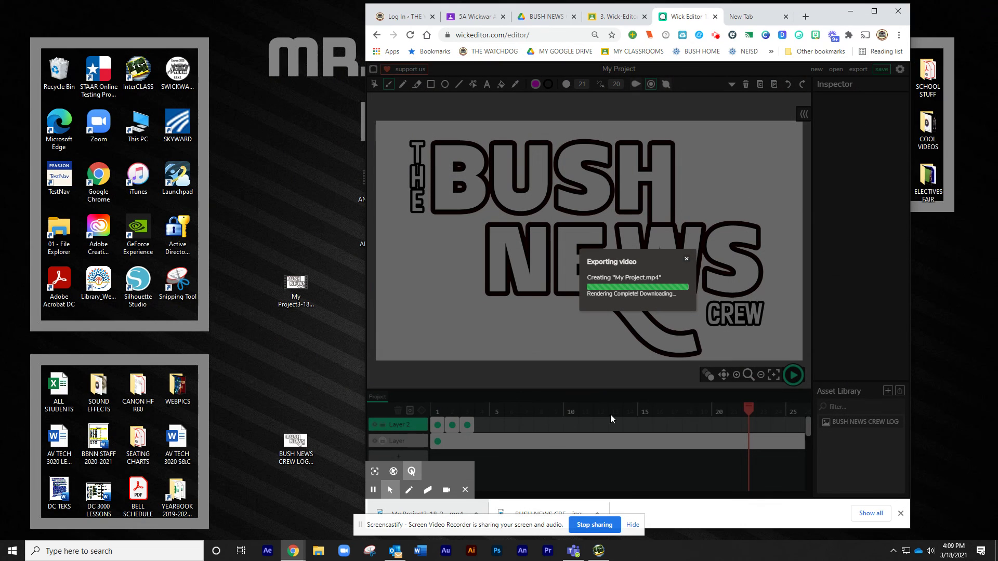